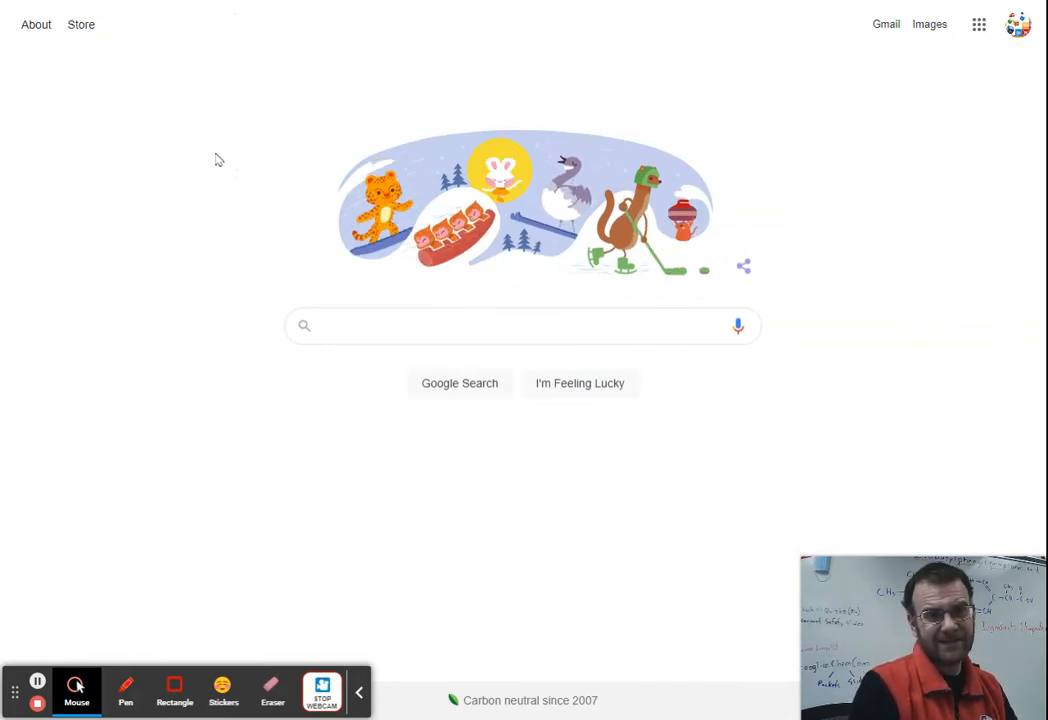
# Search the web for google sheets
pyautogui.click(215, 3)
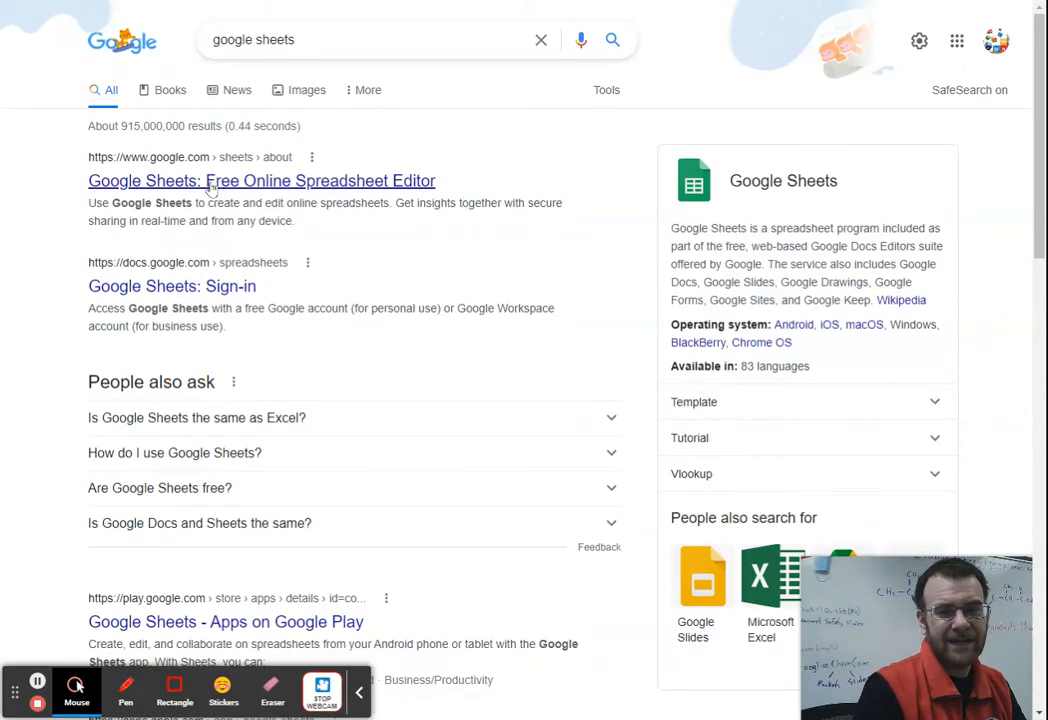
pyautogui.click(211, 187)
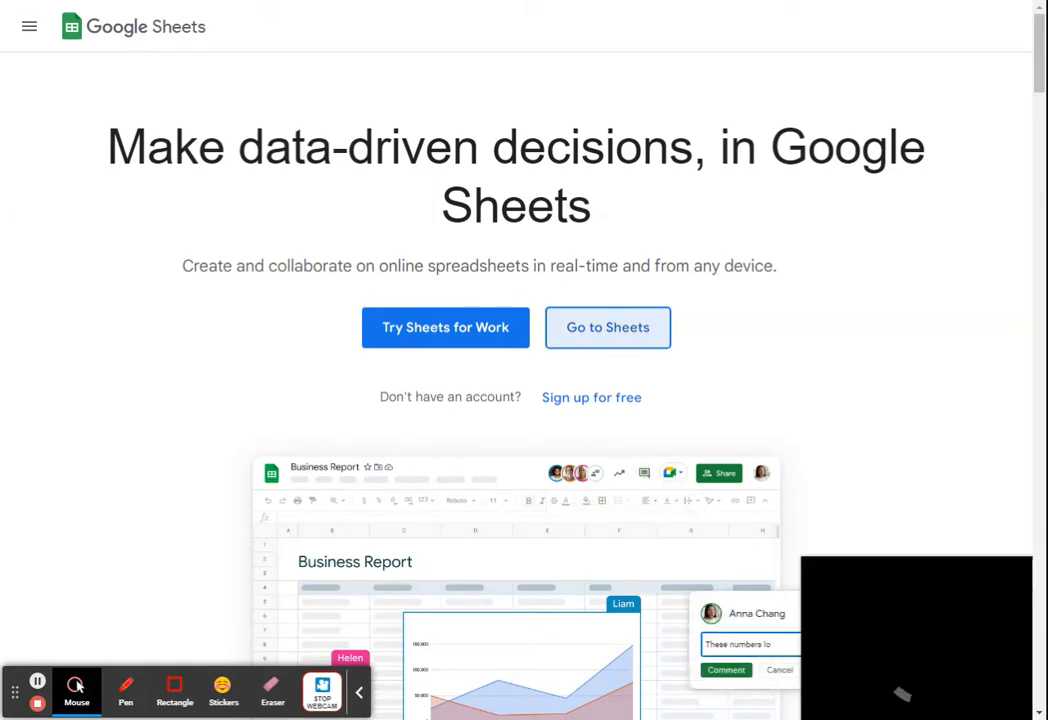
pyautogui.hotkey('alt', 'Left')
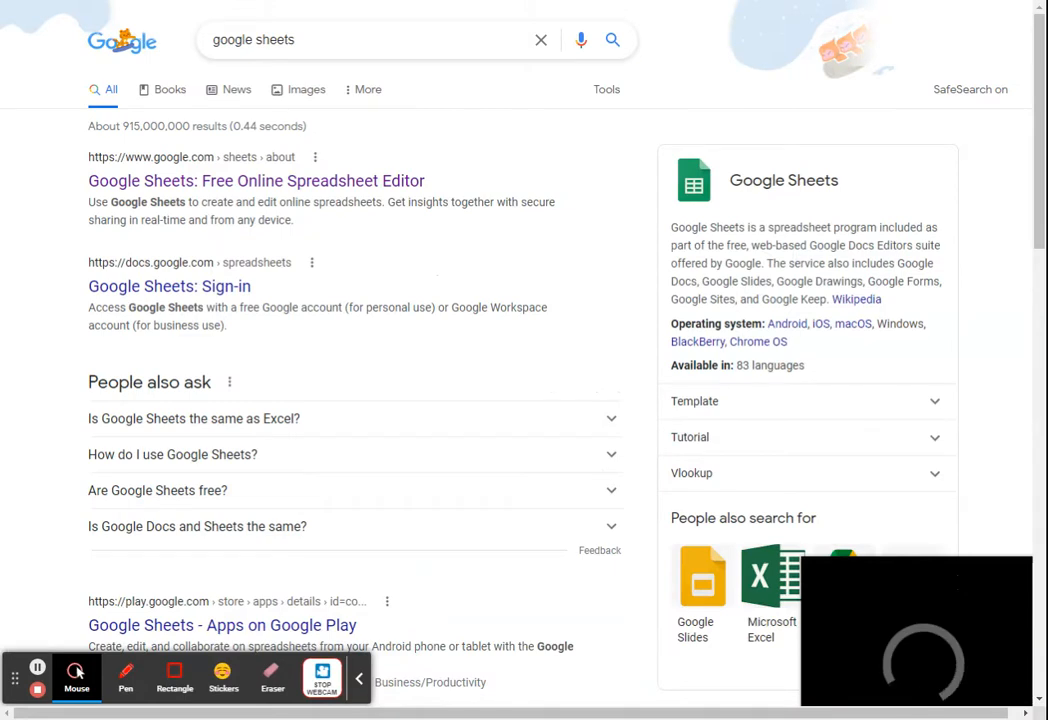
pyautogui.click(716, 181)
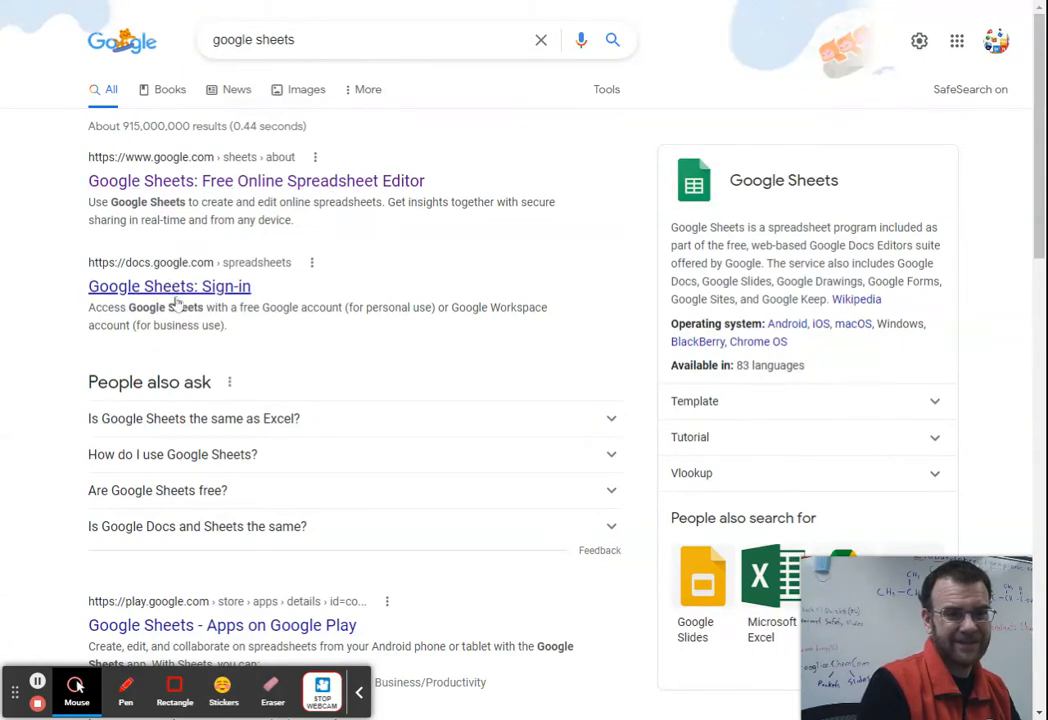
# Open Google Sheets from the sign-in search result and create a blank spreadsheet
pyautogui.click(280, 313)
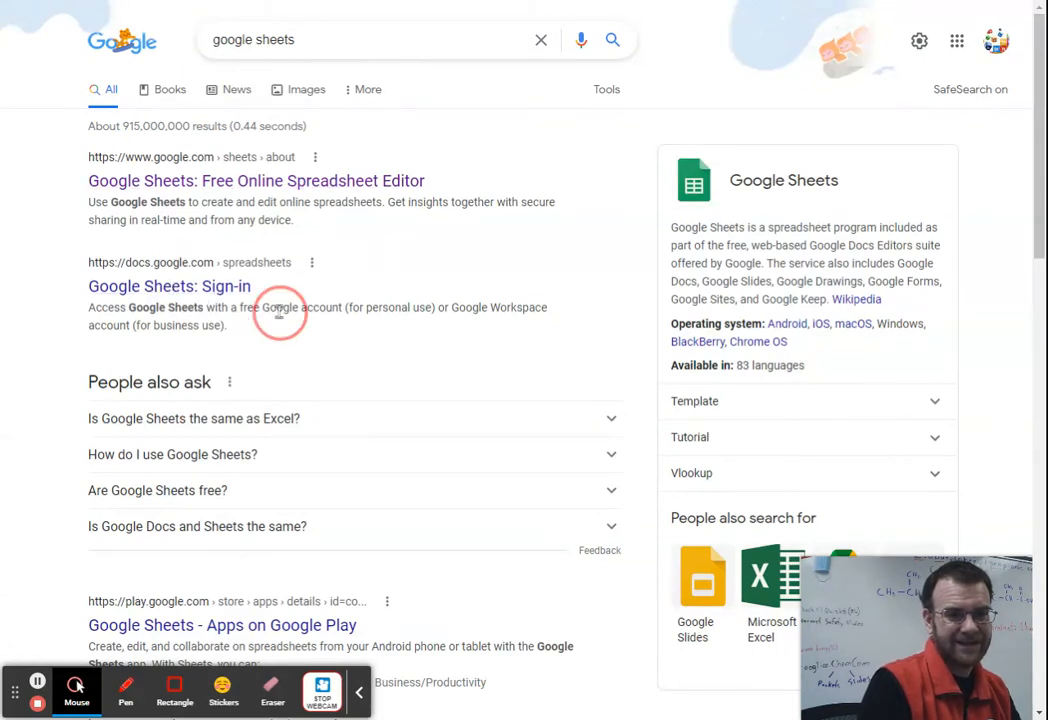
pyautogui.click(190, 290)
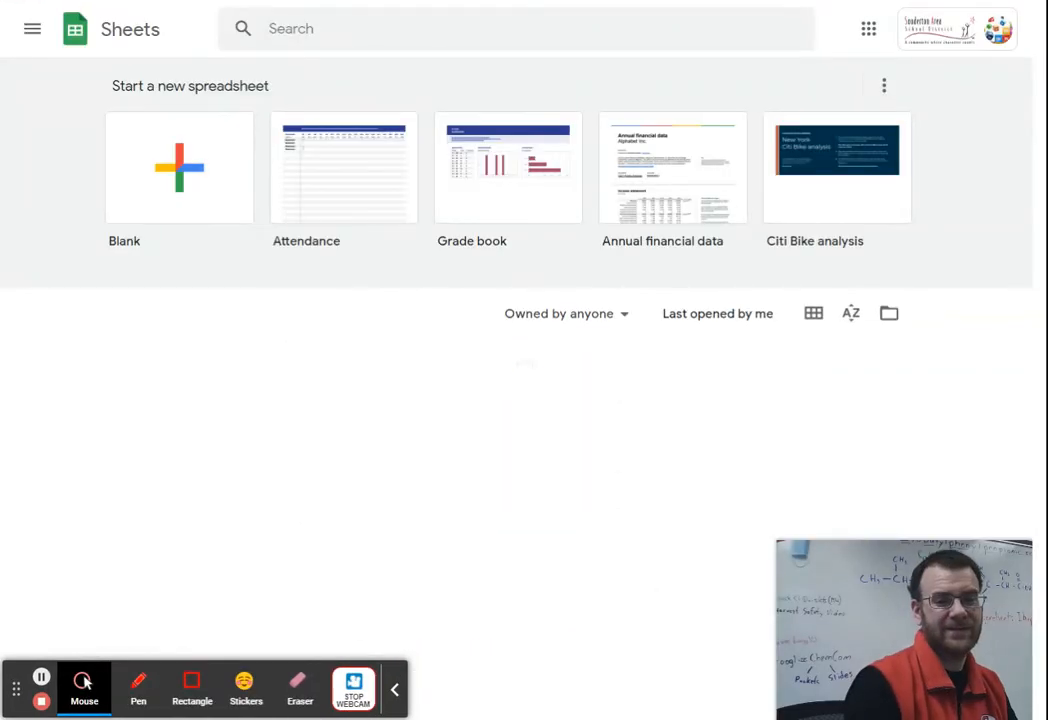
pyautogui.click(170, 199)
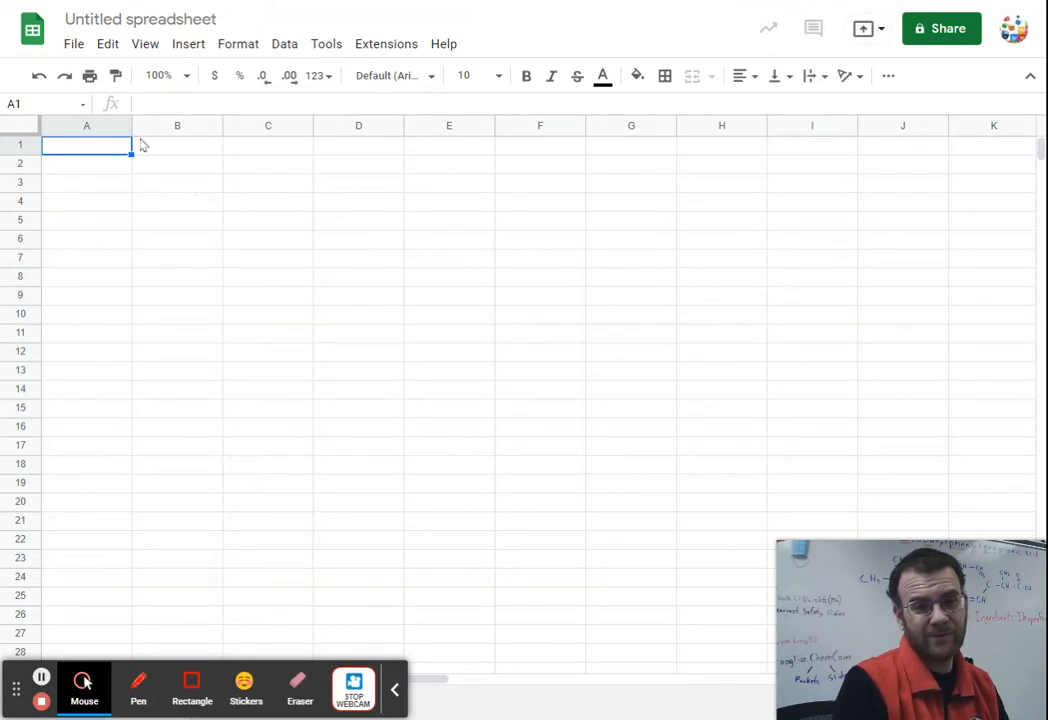
# Rename the spreadsheet to "Burn Time Lab" followed by the teacher's name and 2022
pyautogui.click(96, 19)
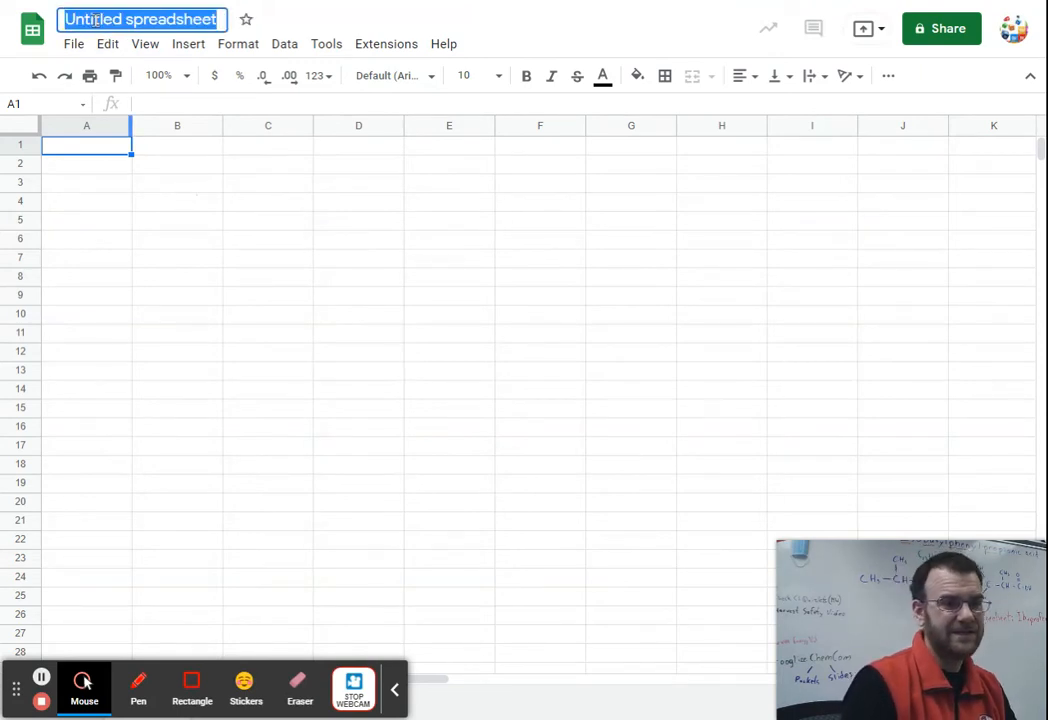
pyautogui.write('Burn ')
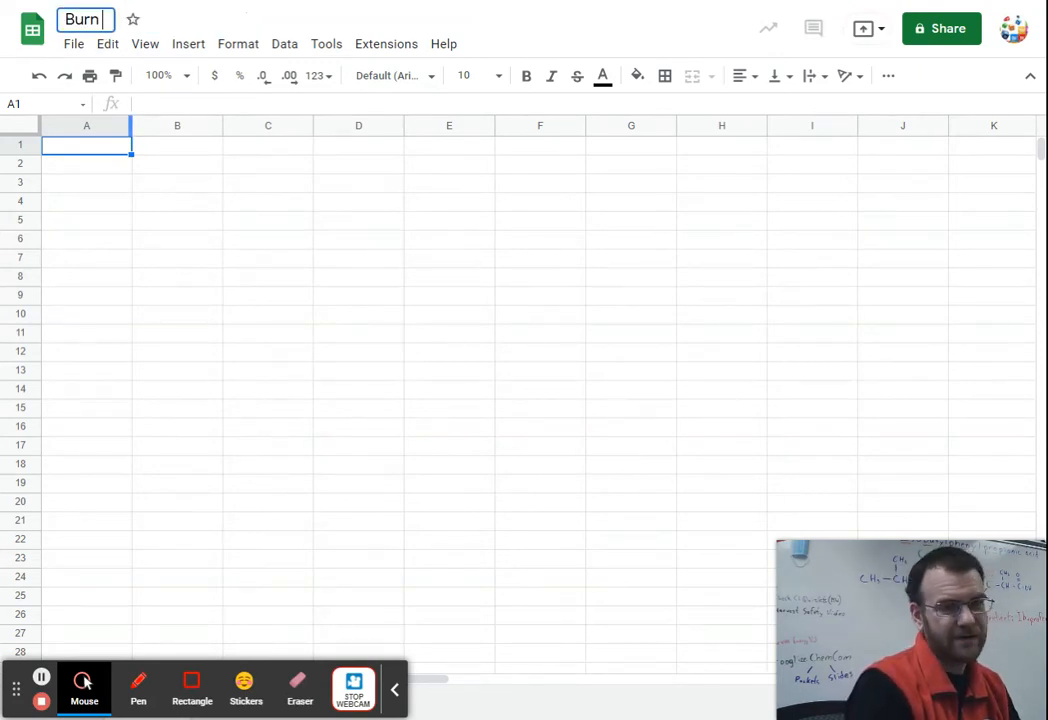
pyautogui.write('Time Lab ')
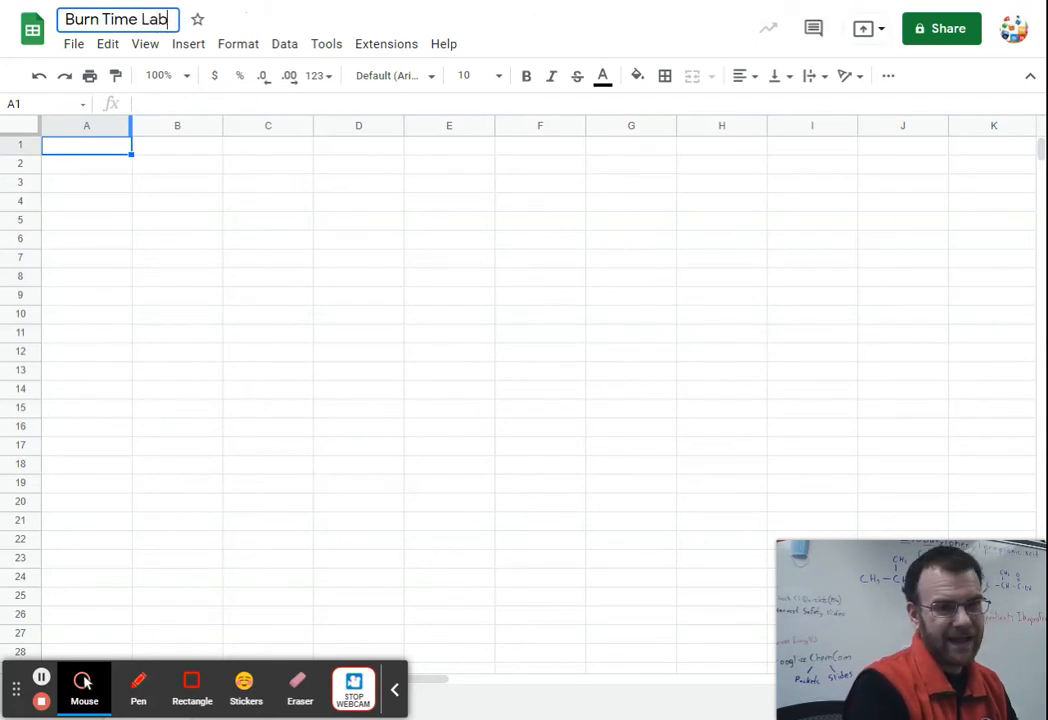
pyautogui.write('Mr.D')
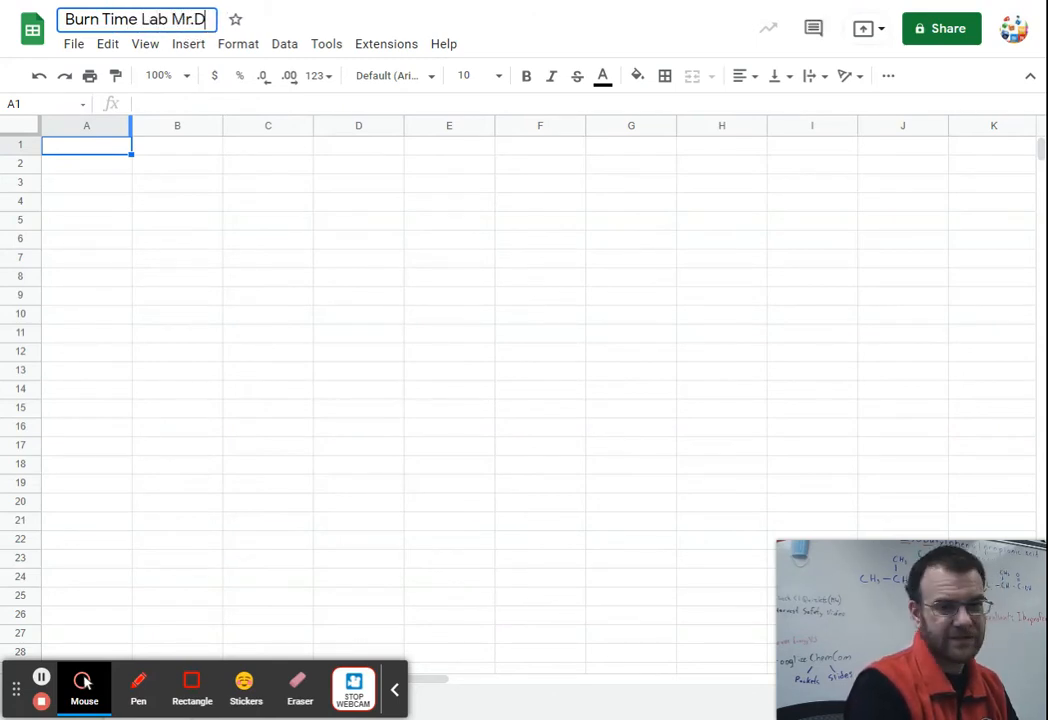
pyautogui.write(' 2022')
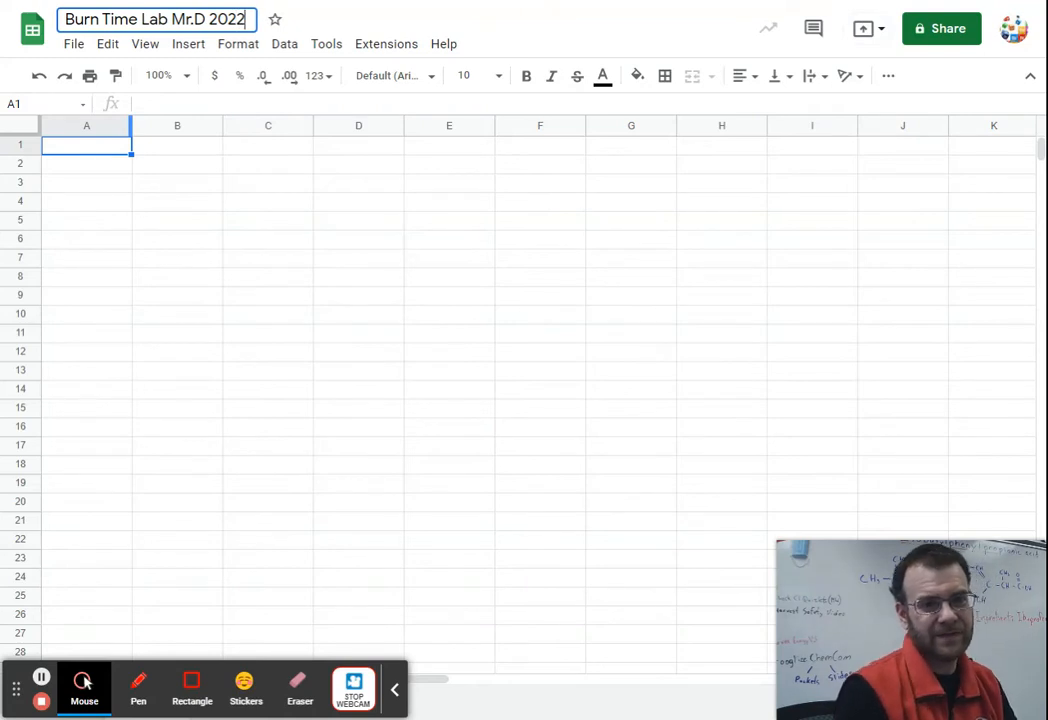
pyautogui.click(94, 182)
# Enter the flask sizes 125, 250, 500 and 1000 in cells A1 to A4
pyautogui.click(87, 148)
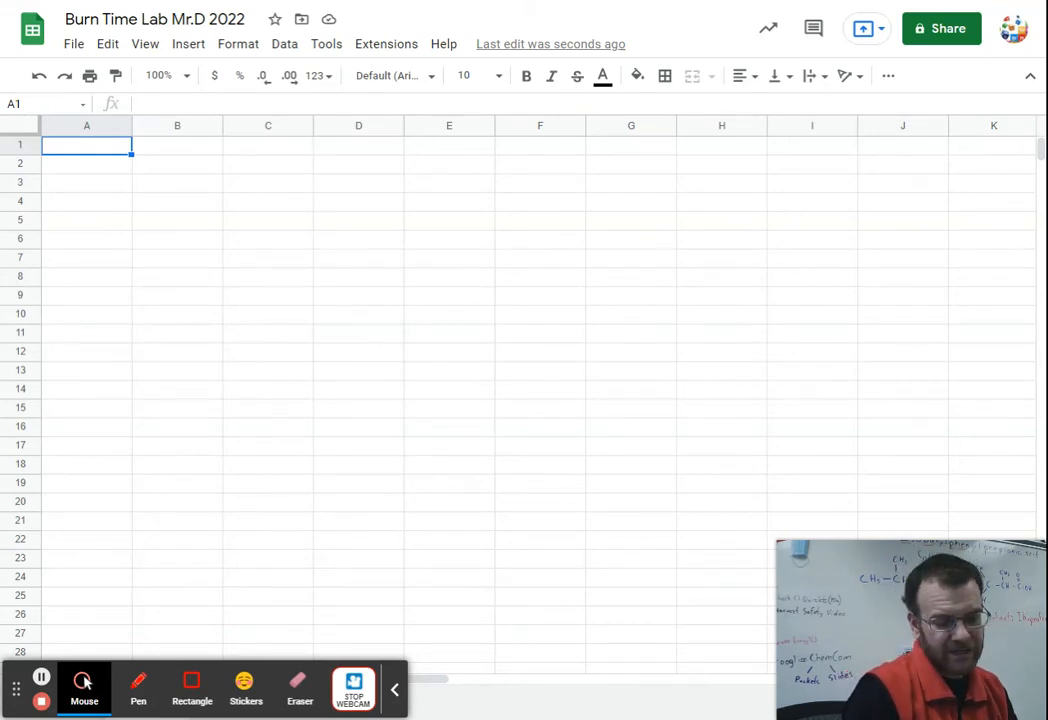
pyautogui.write('1252')
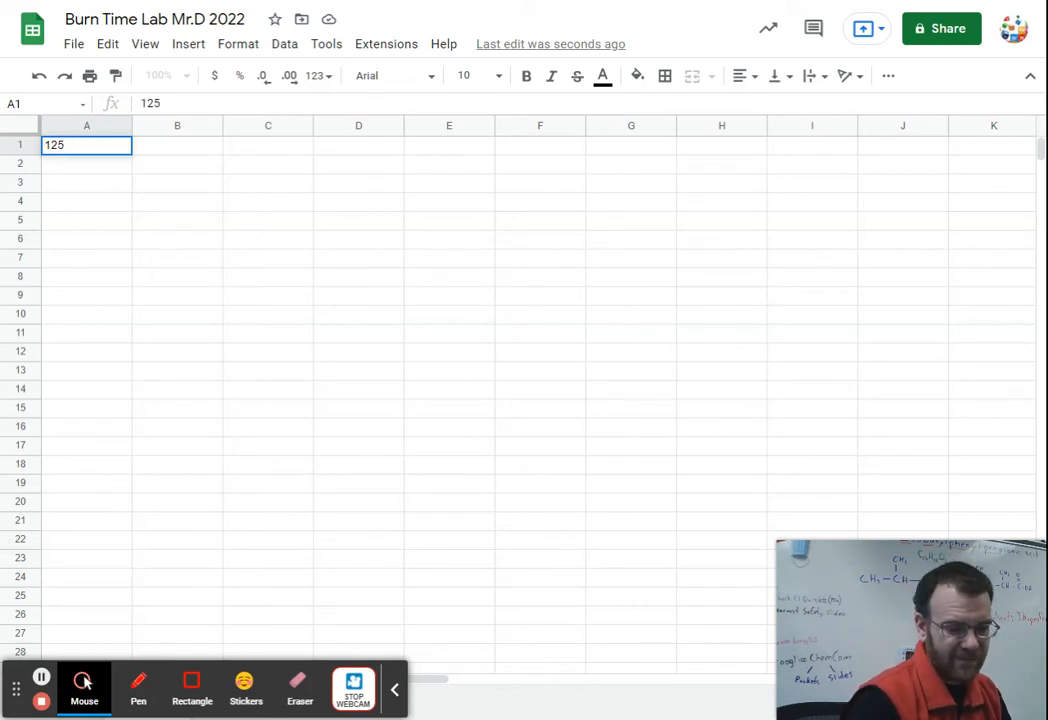
pyautogui.press('Return')
pyautogui.write('250')
pyautogui.press('Return')
pyautogui.write('500')
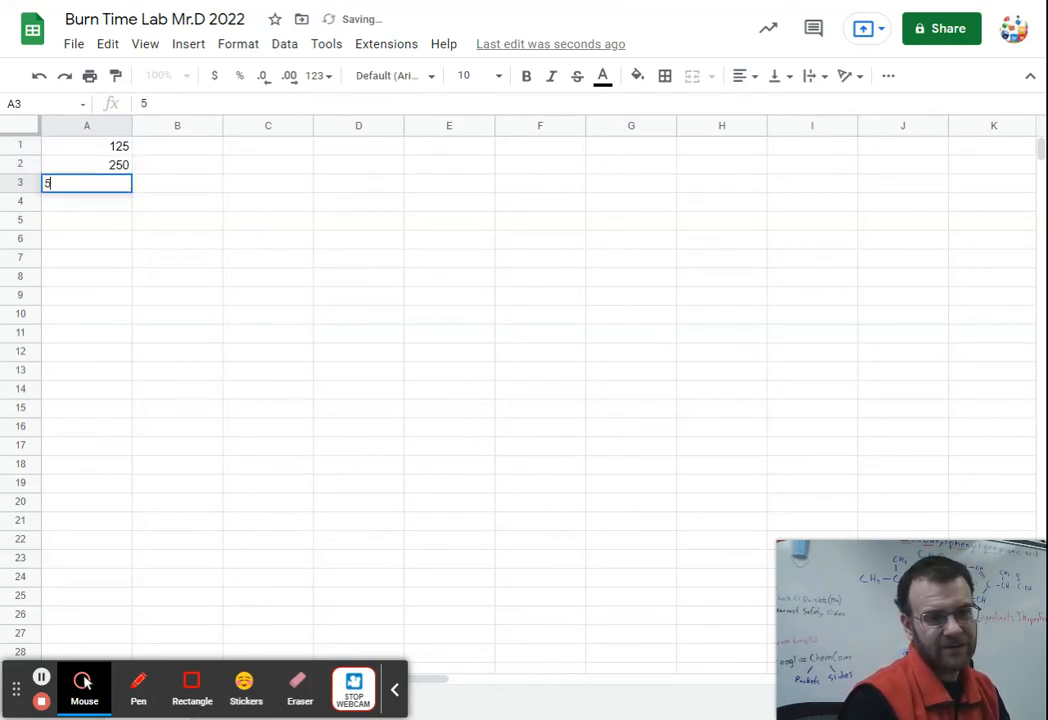
pyautogui.press('Return')
pyautogui.write('1000')
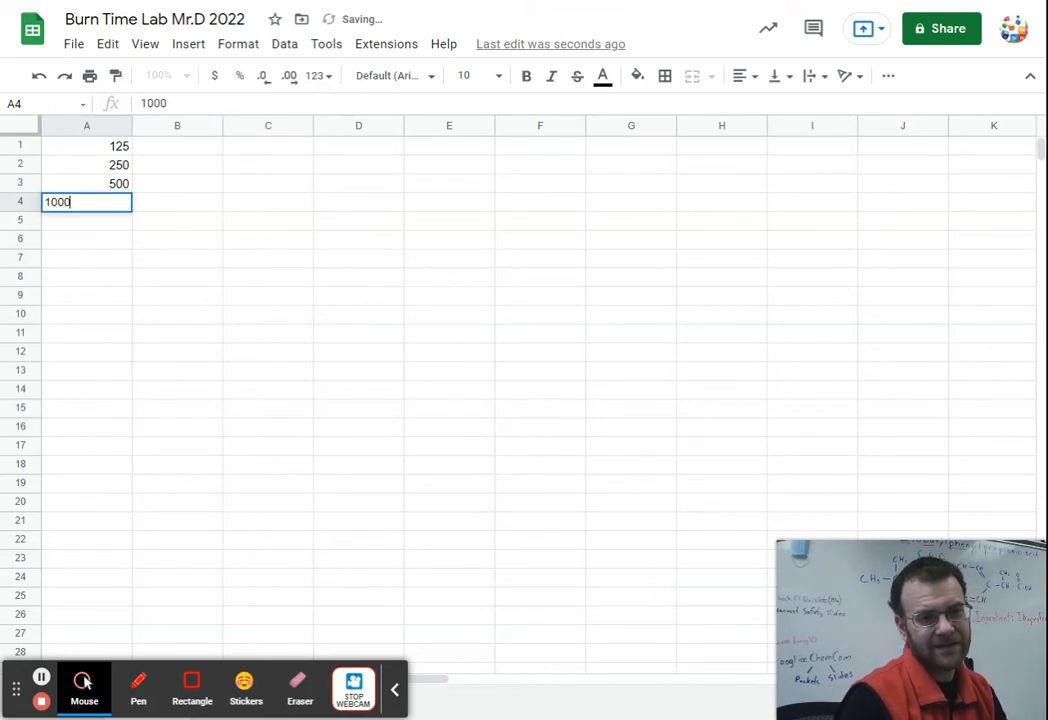
pyautogui.press('Return')
# Enter the burn times 8.9, 24.2, 20.6 and 41.2 in cells B1 to B4
pyautogui.click(155, 150)
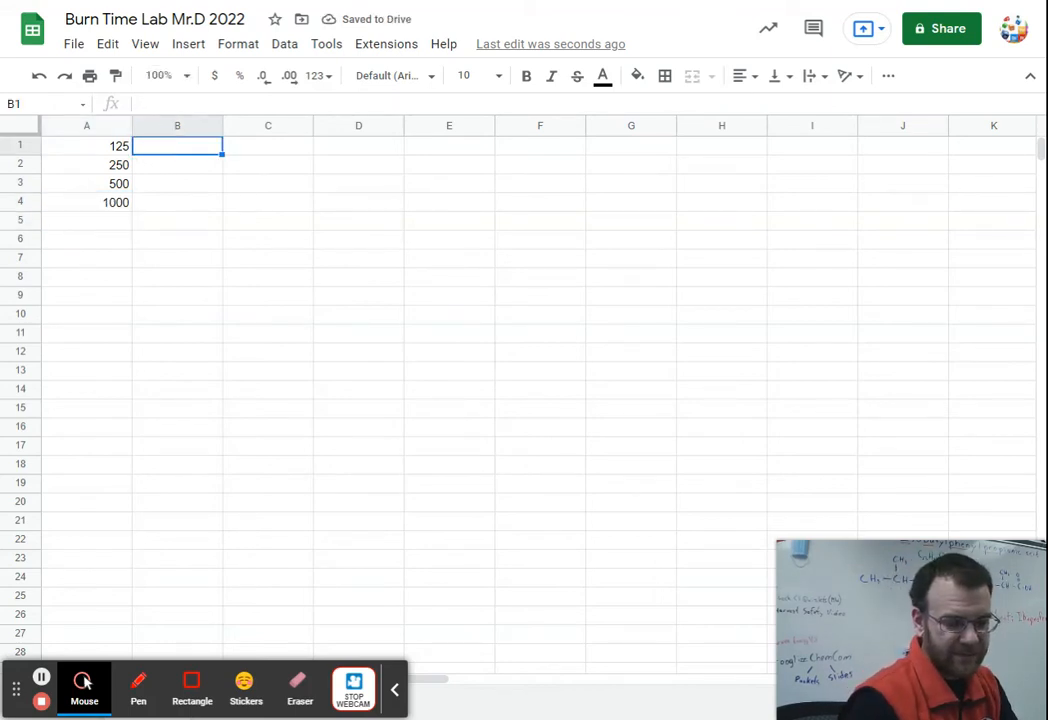
pyautogui.write('8.9')
pyautogui.press('Return')
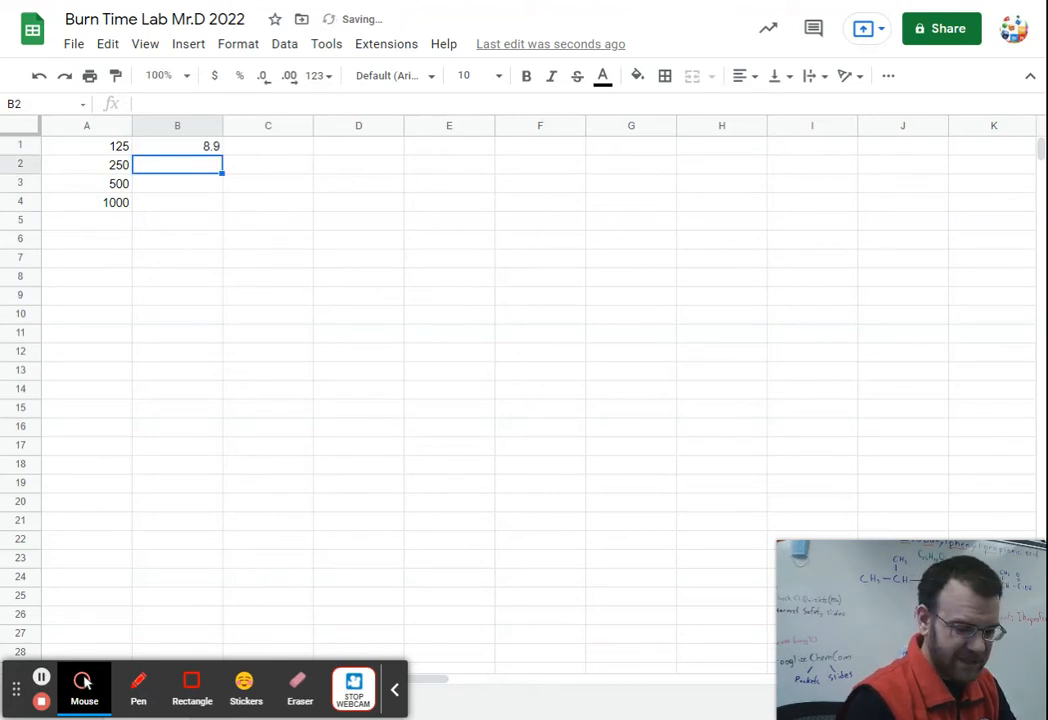
pyautogui.write('24.2')
pyautogui.press('Return')
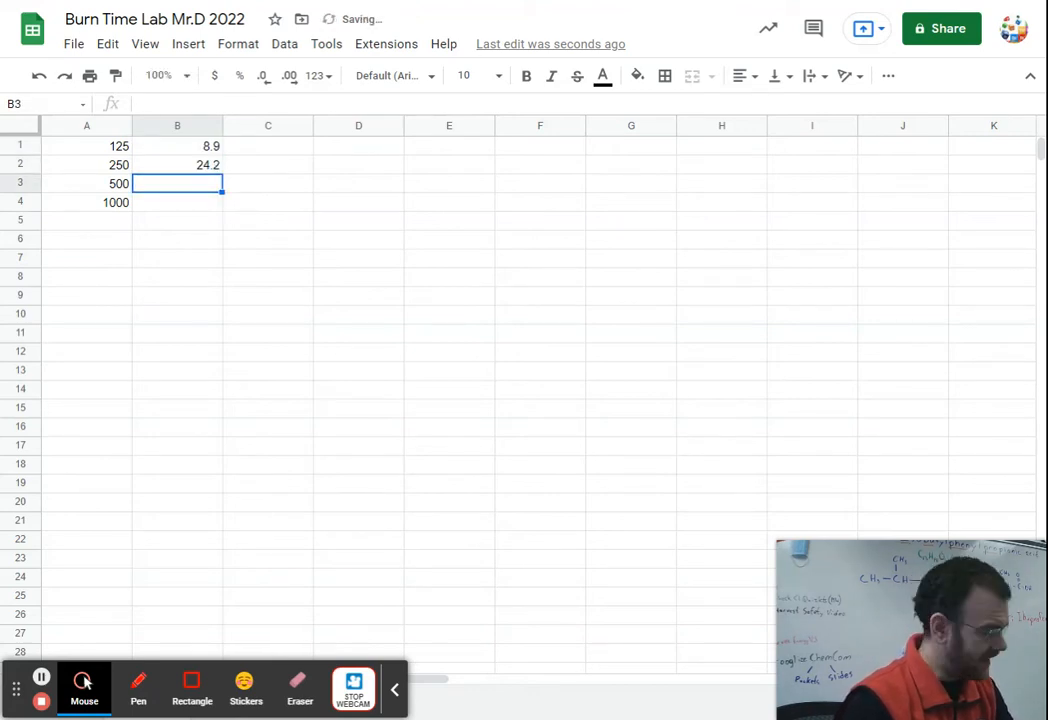
pyautogui.write('20.6')
pyautogui.press('Return')
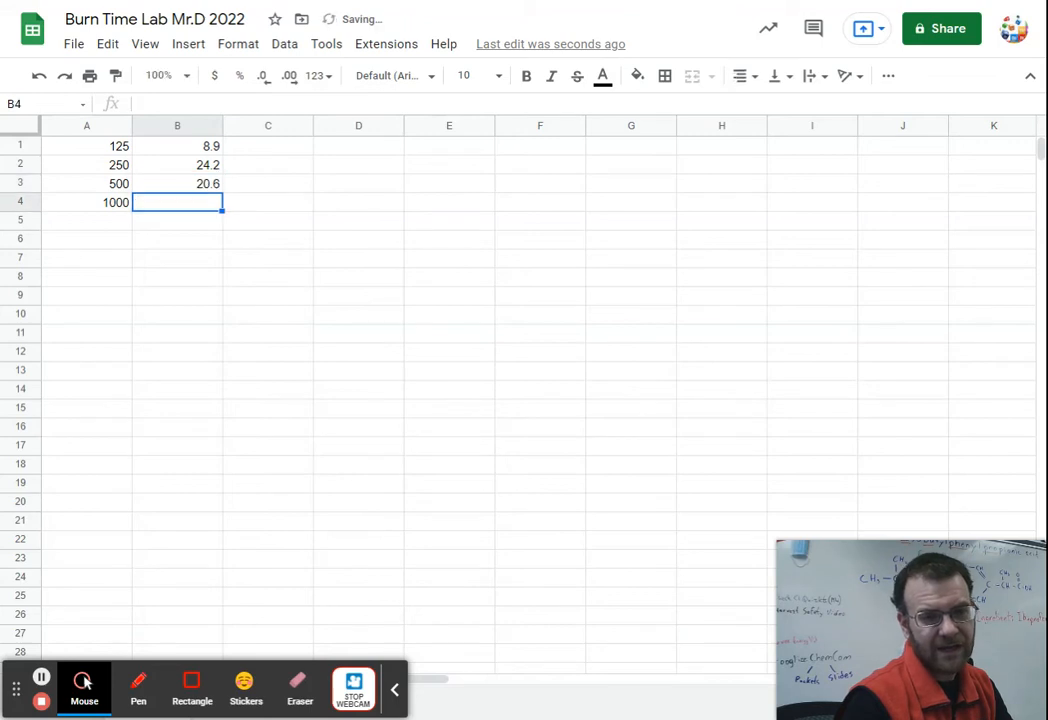
pyautogui.write('41.2')
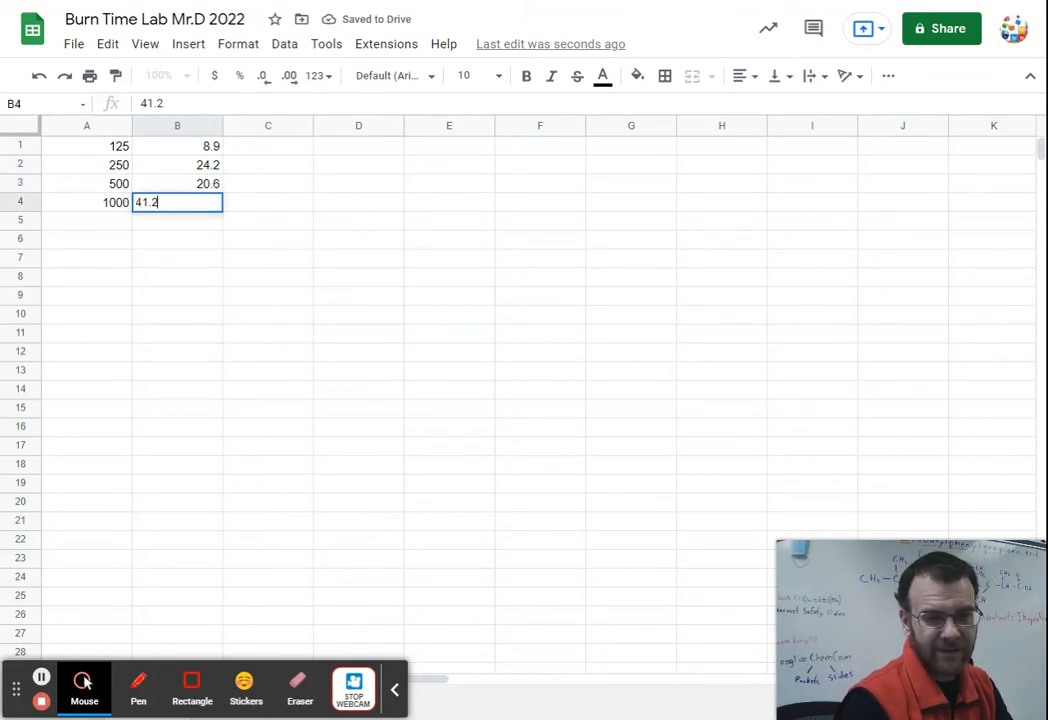
pyautogui.press('Return')
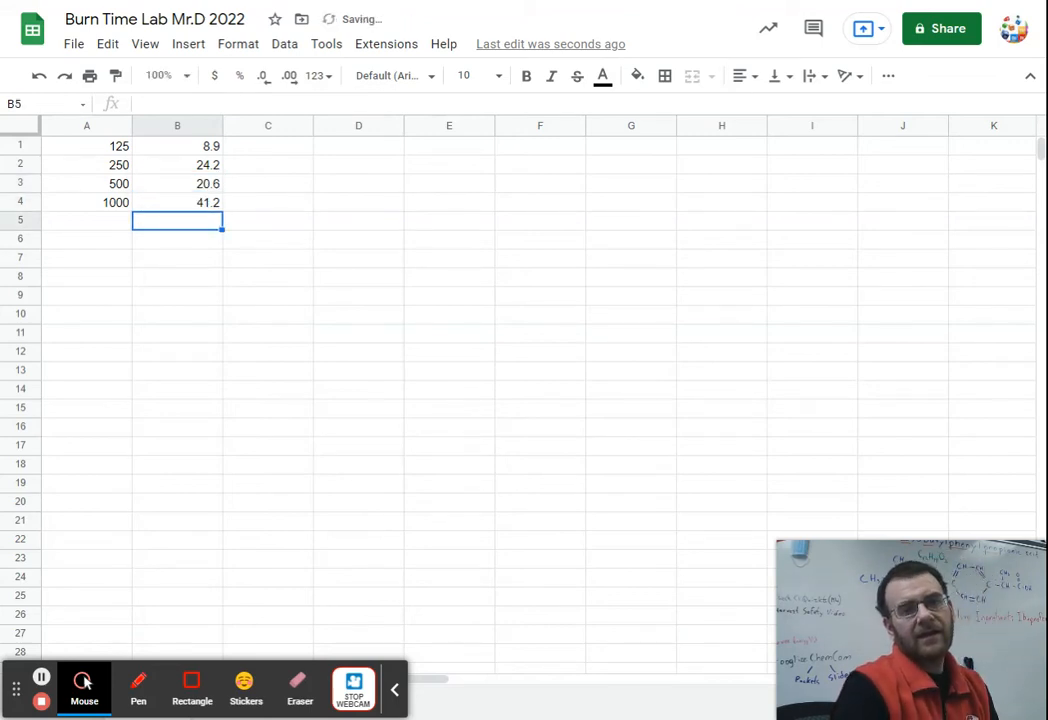
# Insert a chart from the data range A1:B4 and change its type to a scatter chart
pyautogui.moveTo(117, 145); pyautogui.dragTo(170, 204)
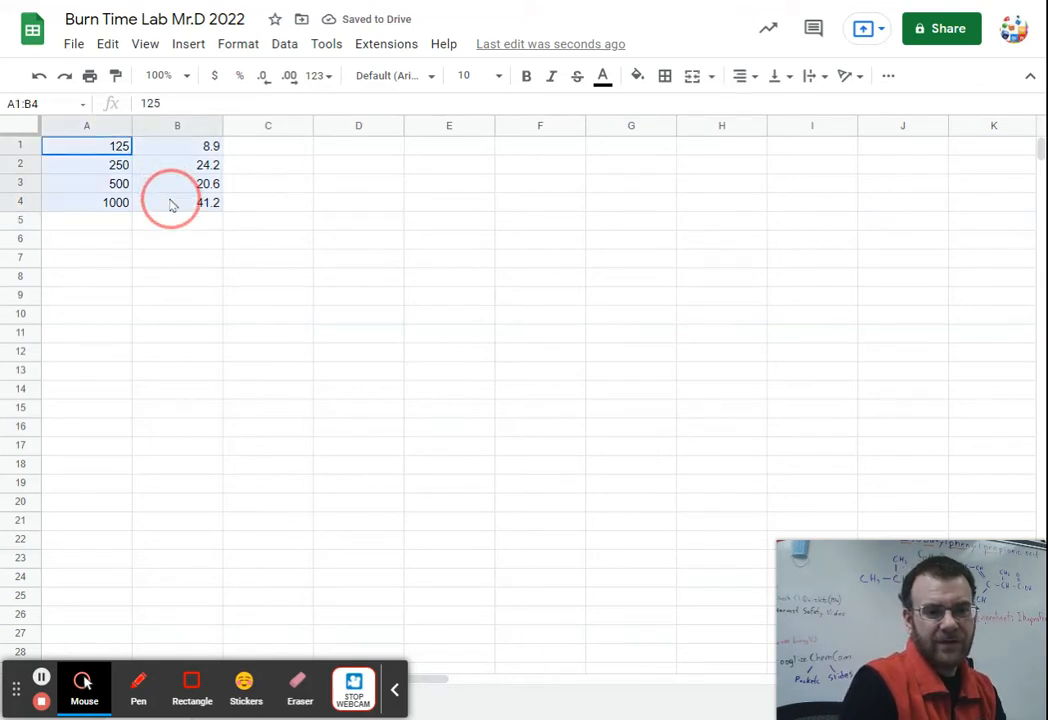
pyautogui.click(187, 45)
pyautogui.click(217, 206)
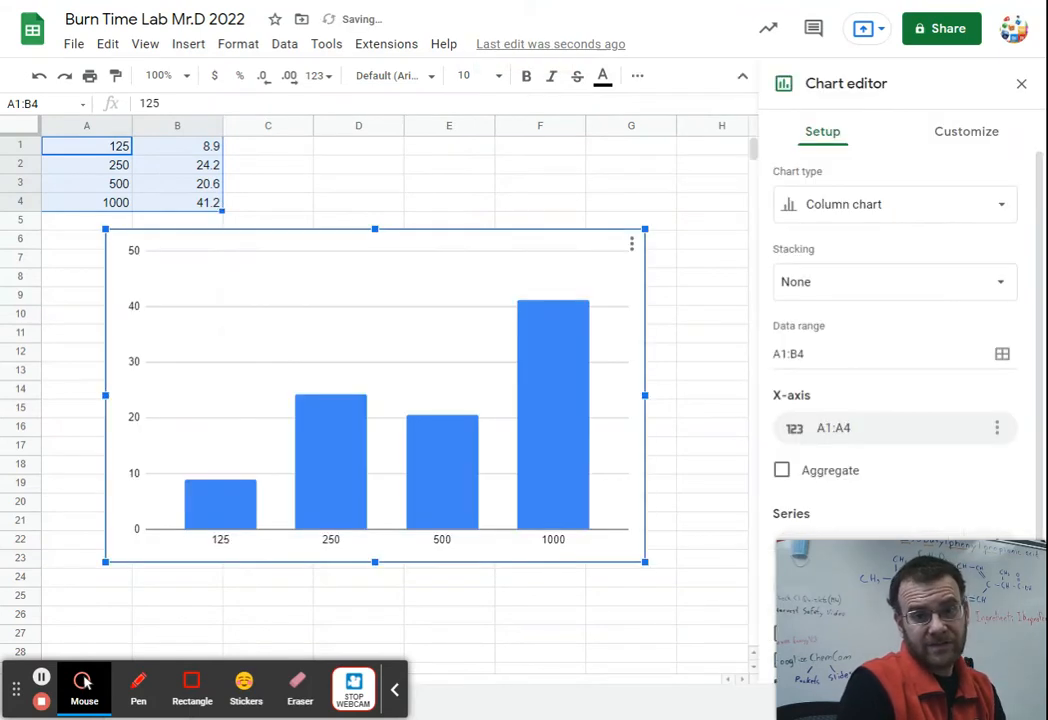
pyautogui.click(828, 204)
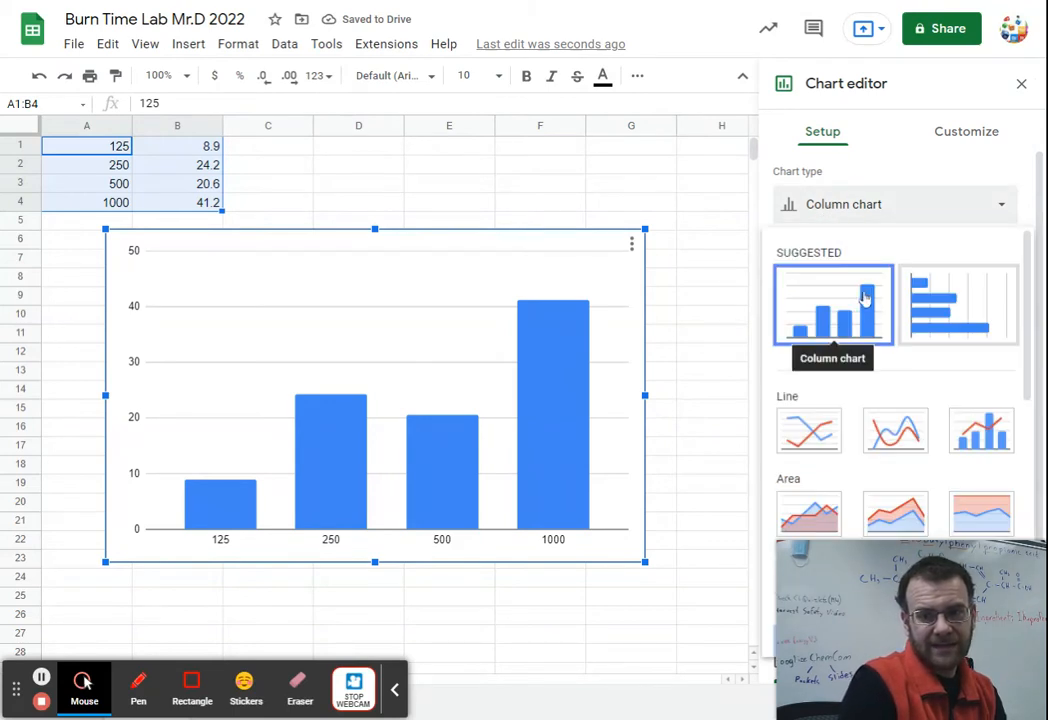
pyautogui.scroll(-2, 870, 300)
pyautogui.scroll(-5, 870, 300)
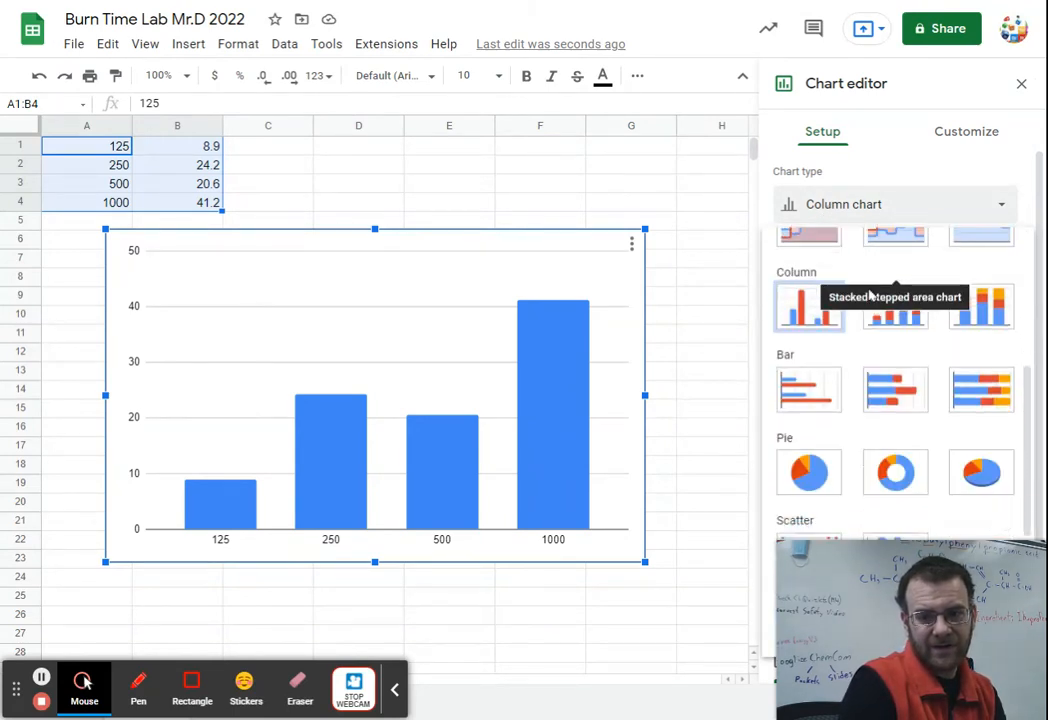
pyautogui.click(812, 410)
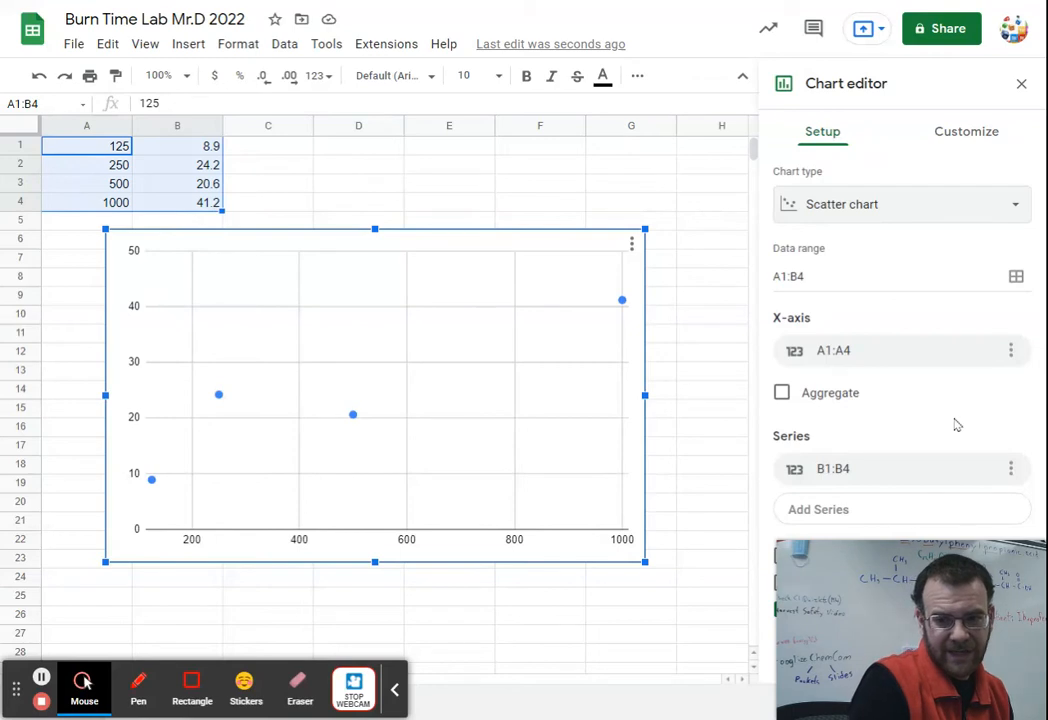
# Set the scatter chart's title to "Burn Time by Flask Size"
pyautogui.click(956, 131)
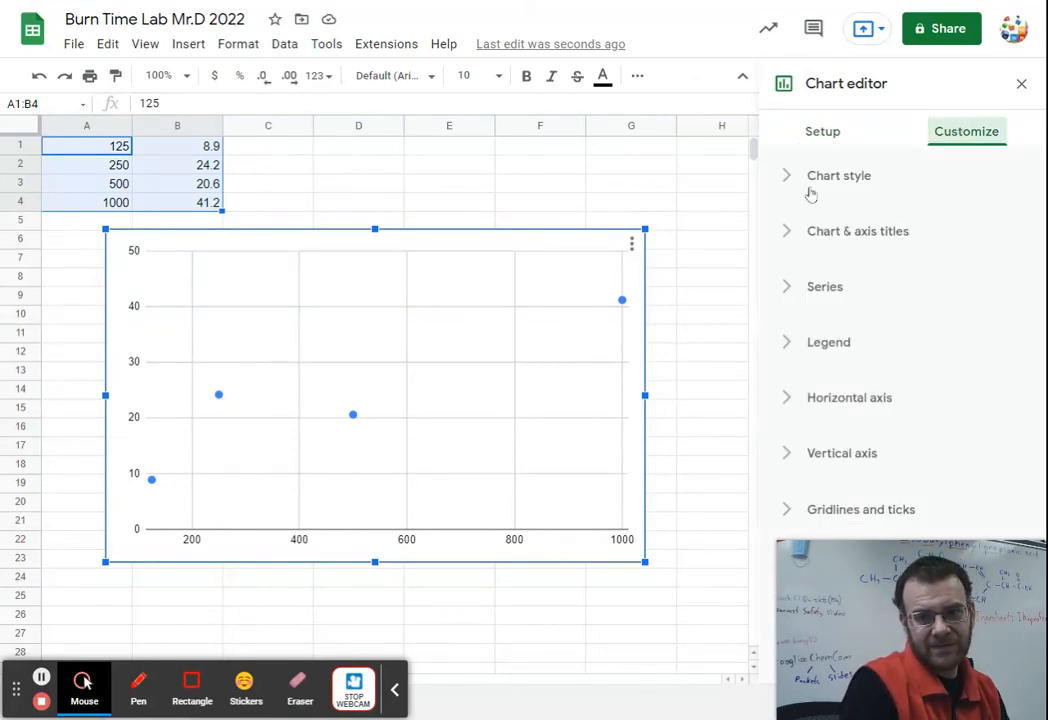
pyautogui.click(791, 230)
pyautogui.click(829, 284)
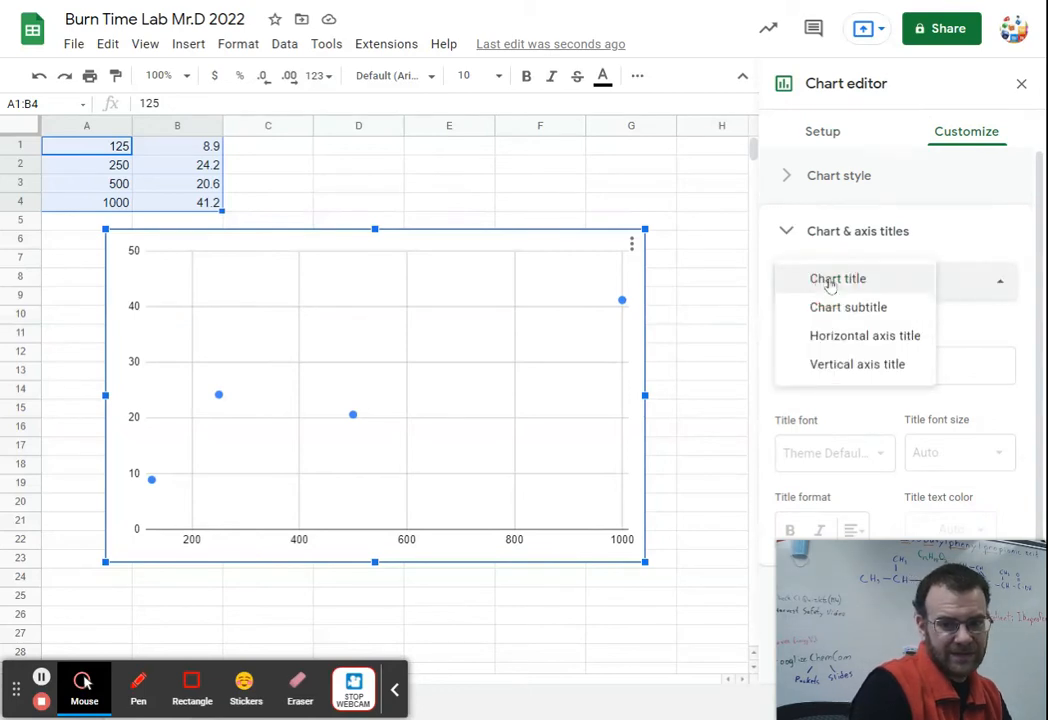
pyautogui.click(829, 284)
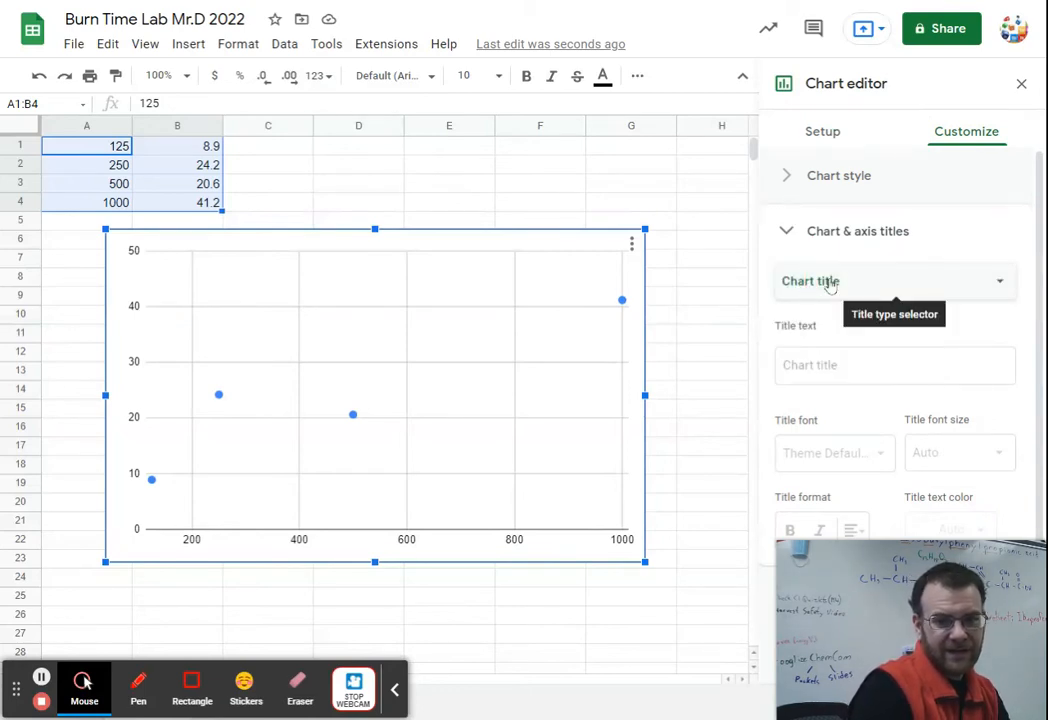
pyautogui.click(815, 364)
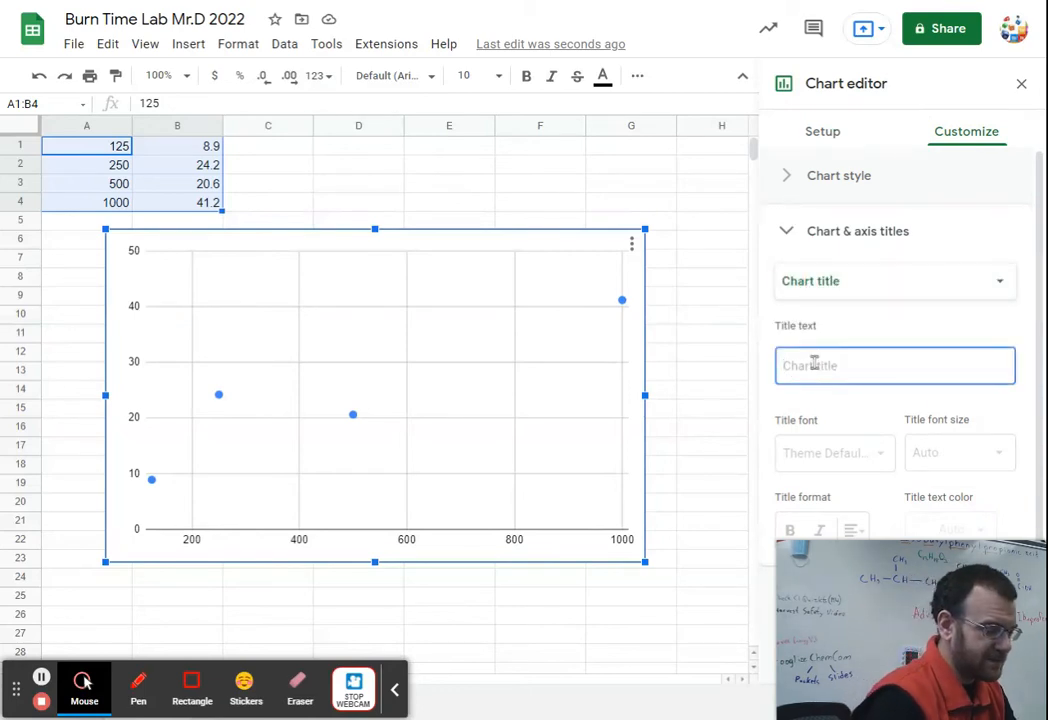
pyautogui.write('F')
pyautogui.press('BackSpace')
pyautogui.write('Burn')
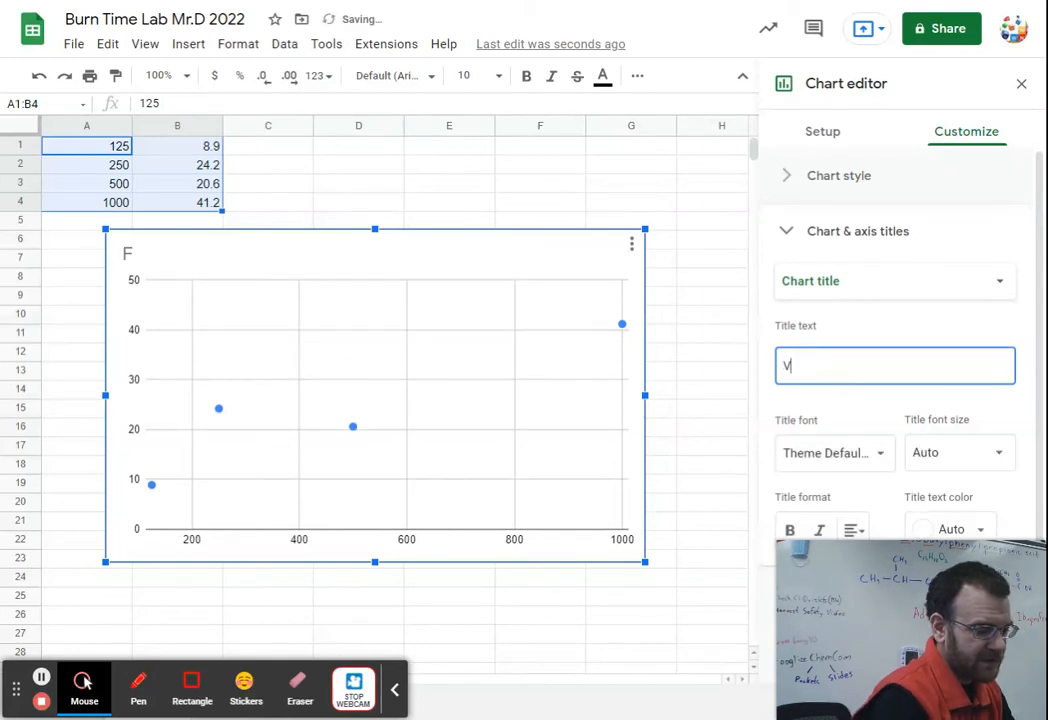
pyautogui.write(' T')
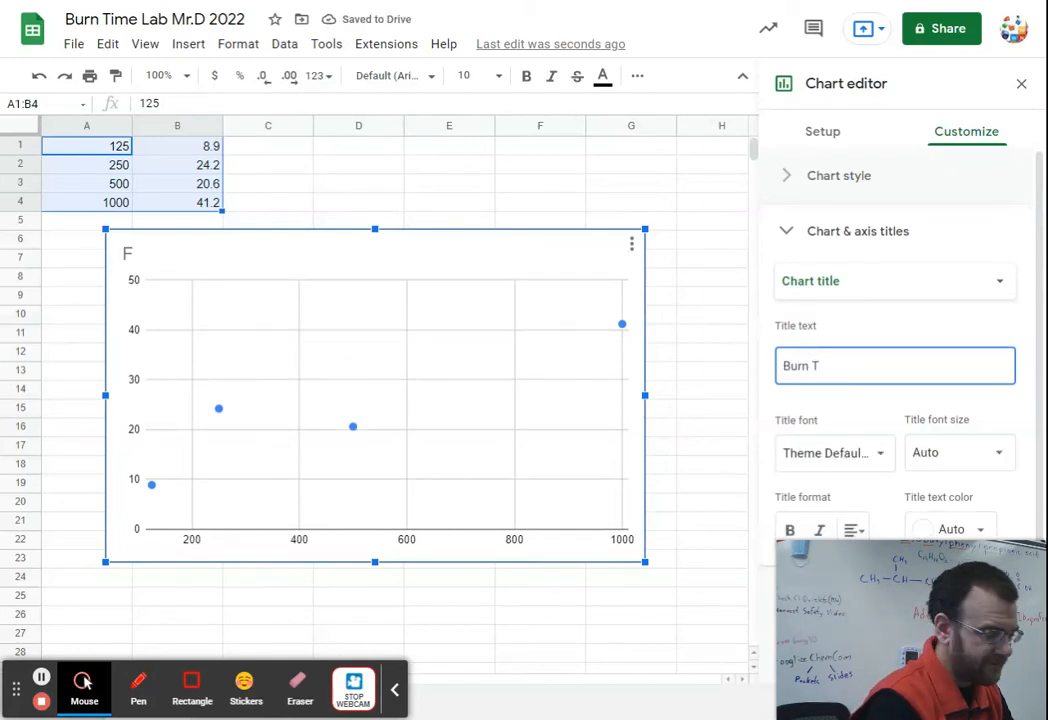
pyautogui.write('ime by Fla')
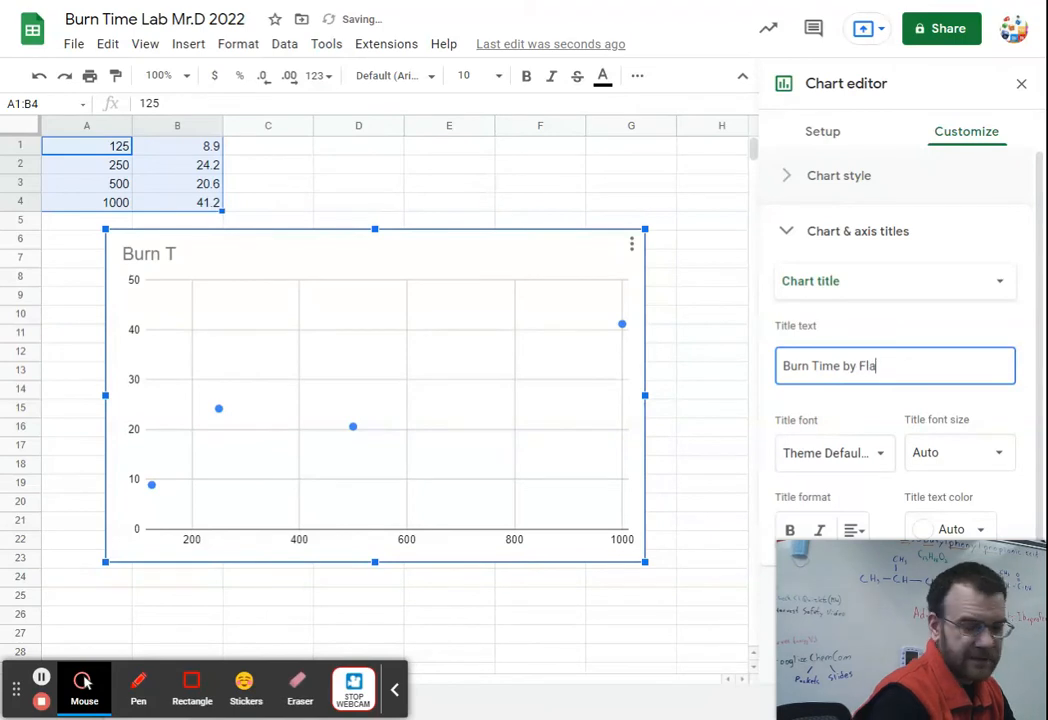
pyautogui.write('sk Size')
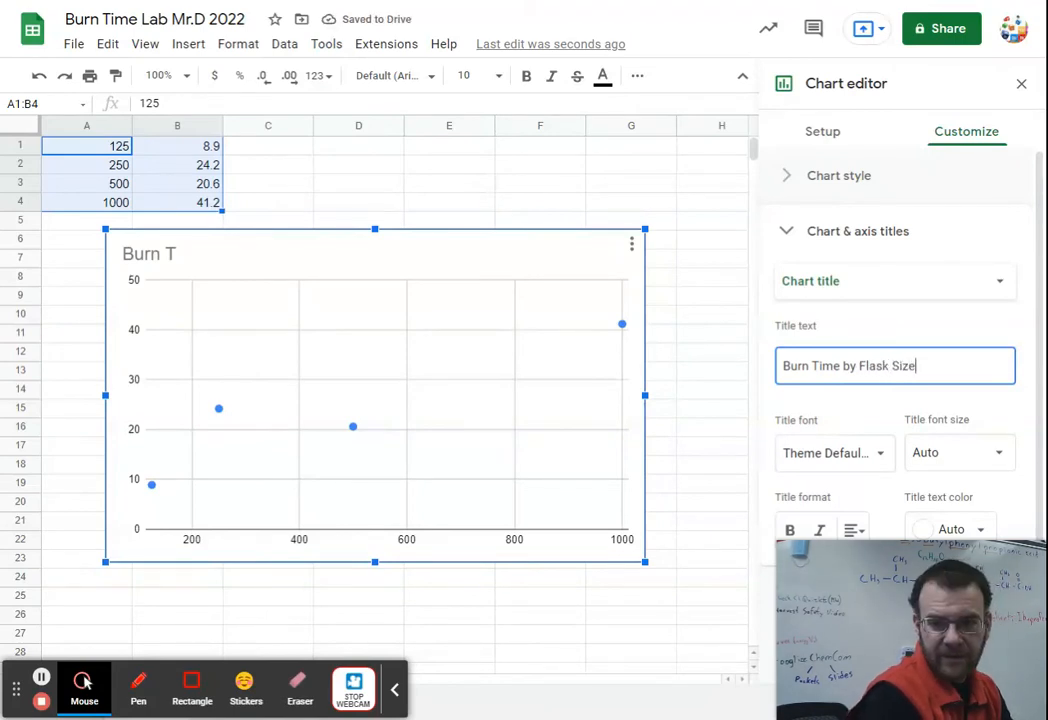
# Append a hyphen and the teacher's name to the chart title and make the title bold
pyautogui.write(' - Mr.D')
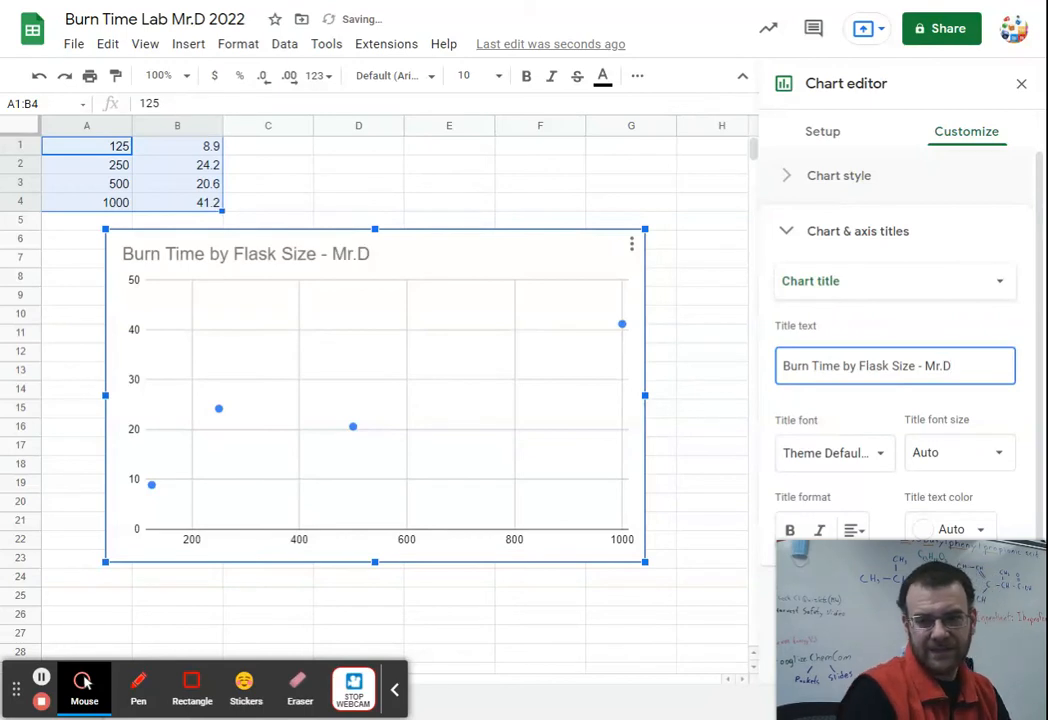
pyautogui.click(825, 411)
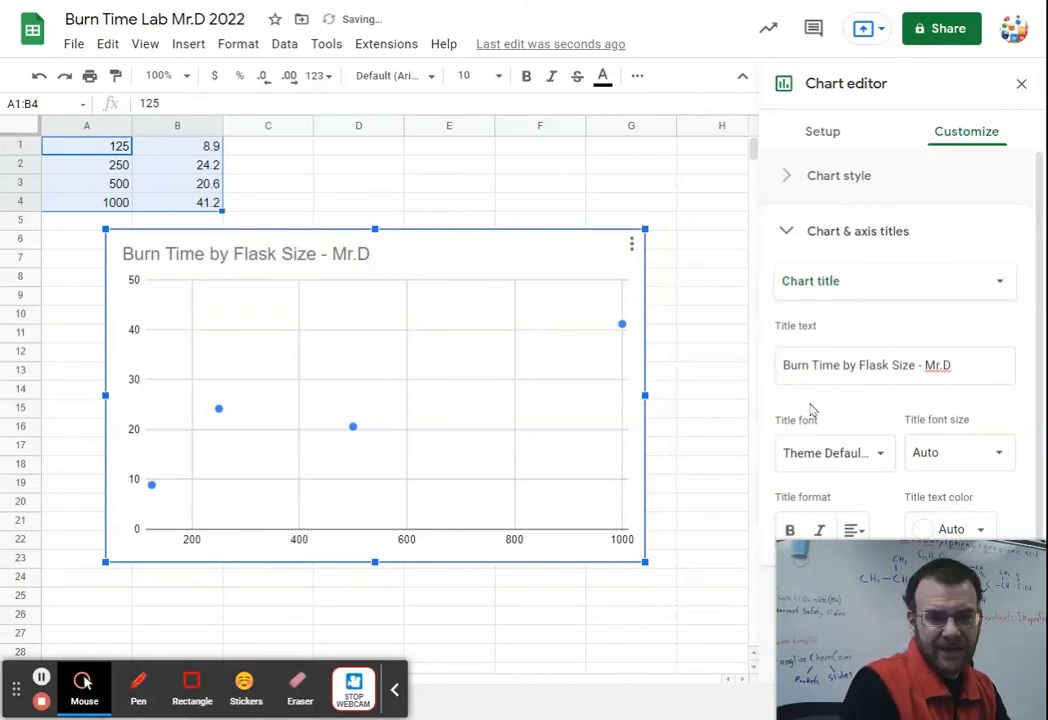
pyautogui.scroll(-2, 888, 416)
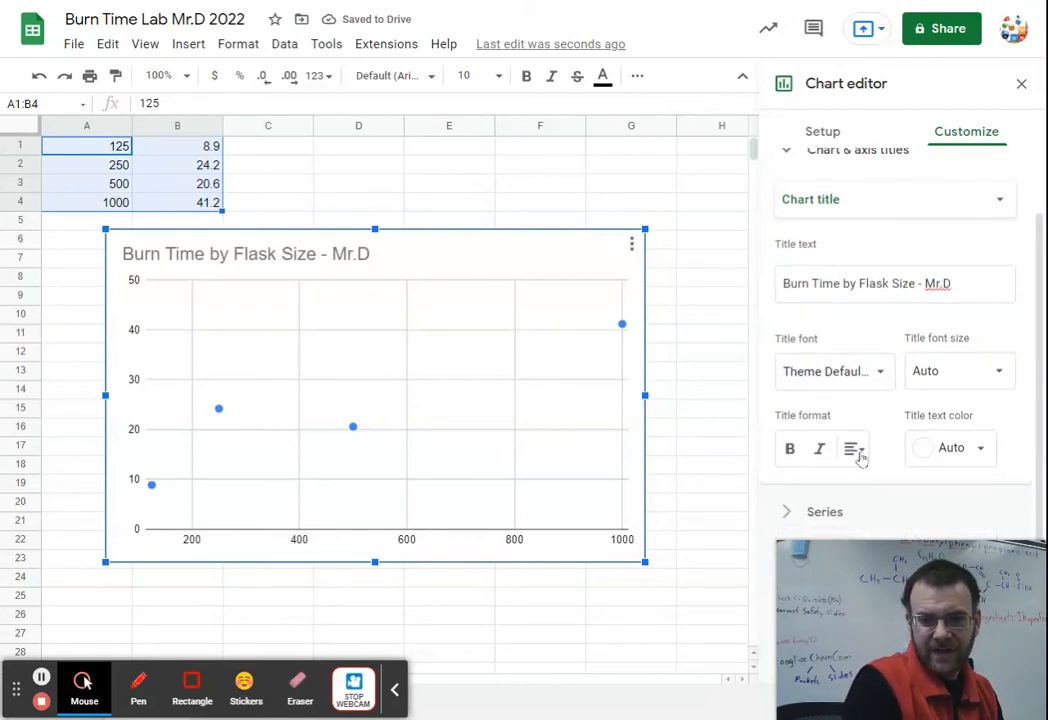
pyautogui.click(790, 450)
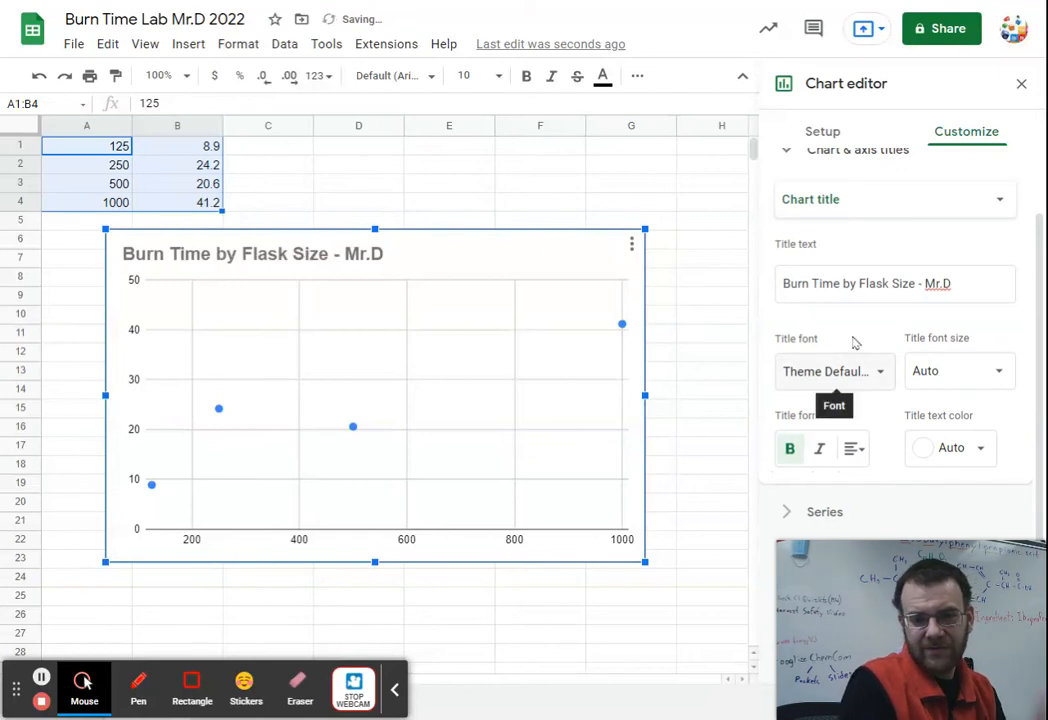
pyautogui.scroll(2, 855, 335)
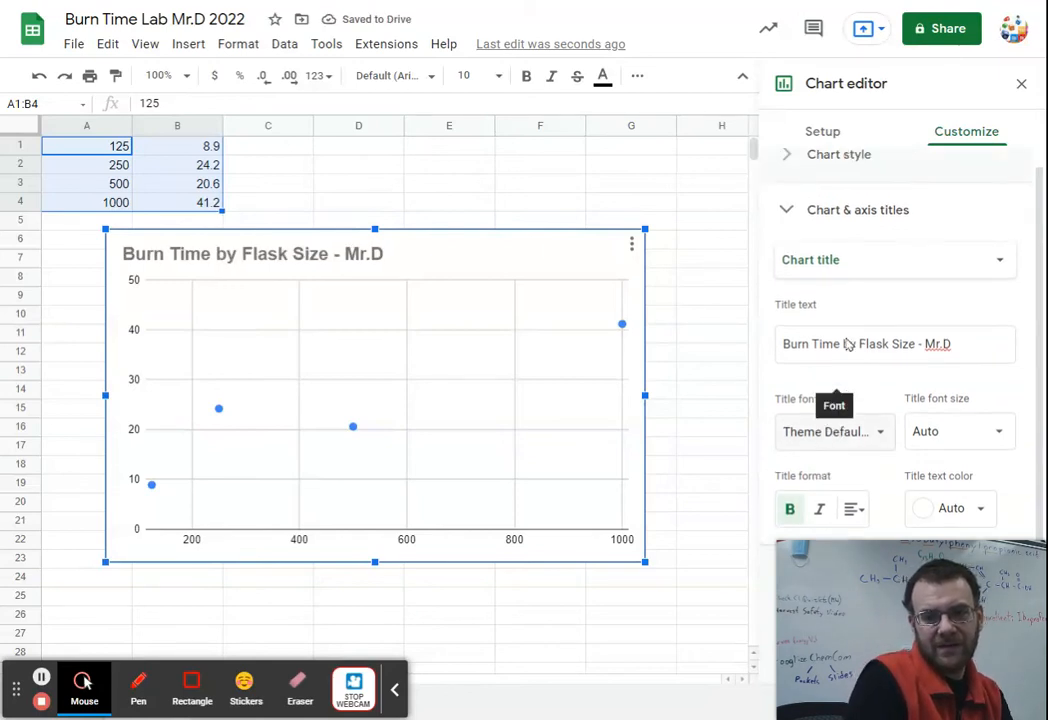
pyautogui.scroll(-4, 804, 265)
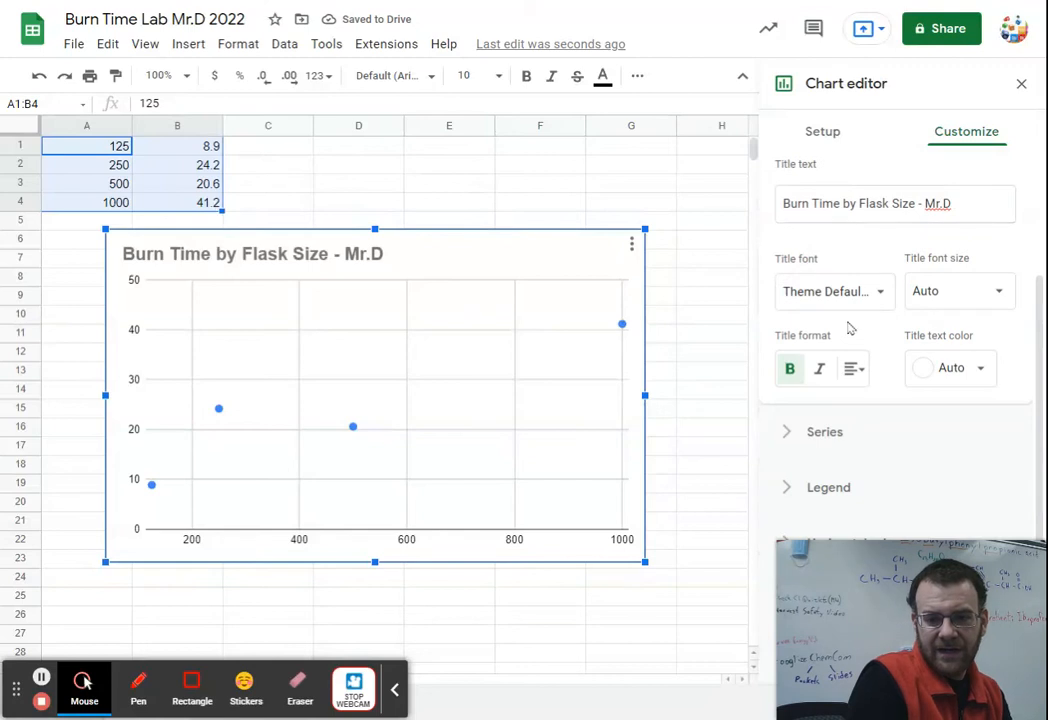
pyautogui.scroll(4, 790, 335)
# Set the scatter chart's horizontal axis title to "Flask Size (mL)"
pyautogui.click(786, 230)
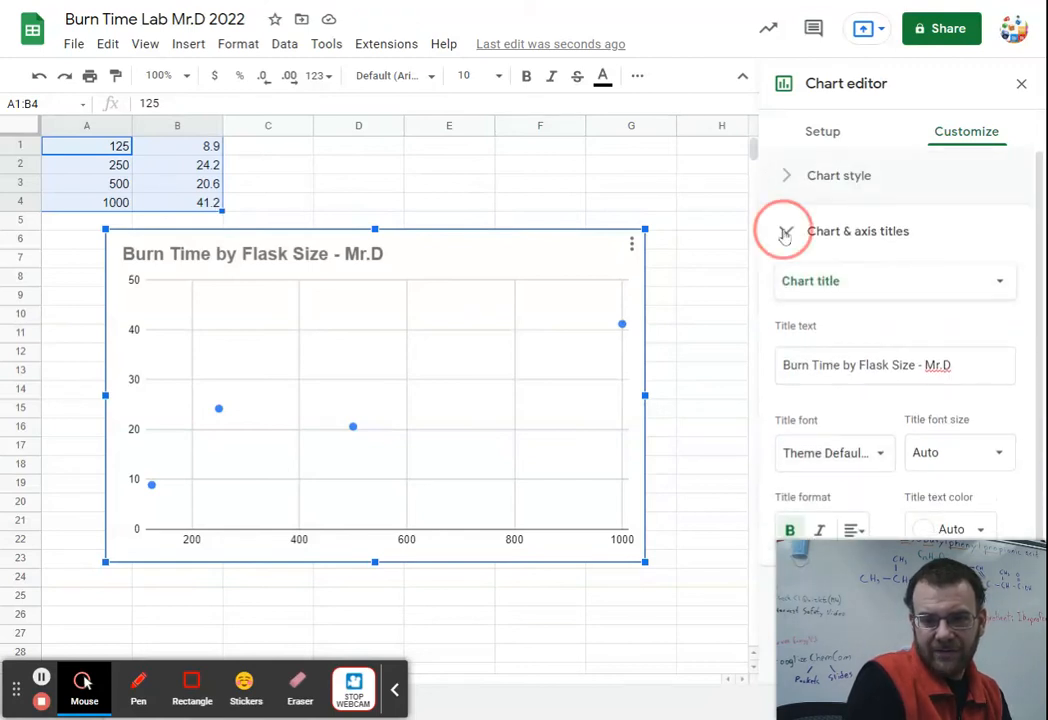
pyautogui.click(786, 231)
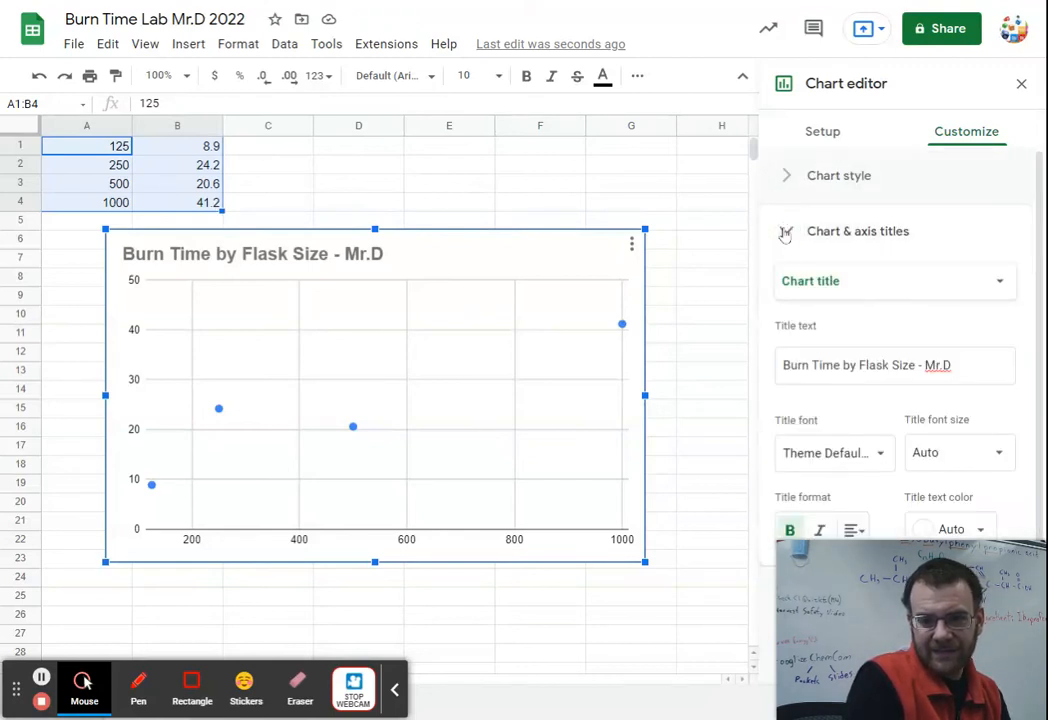
pyautogui.click(870, 292)
pyautogui.click(853, 336)
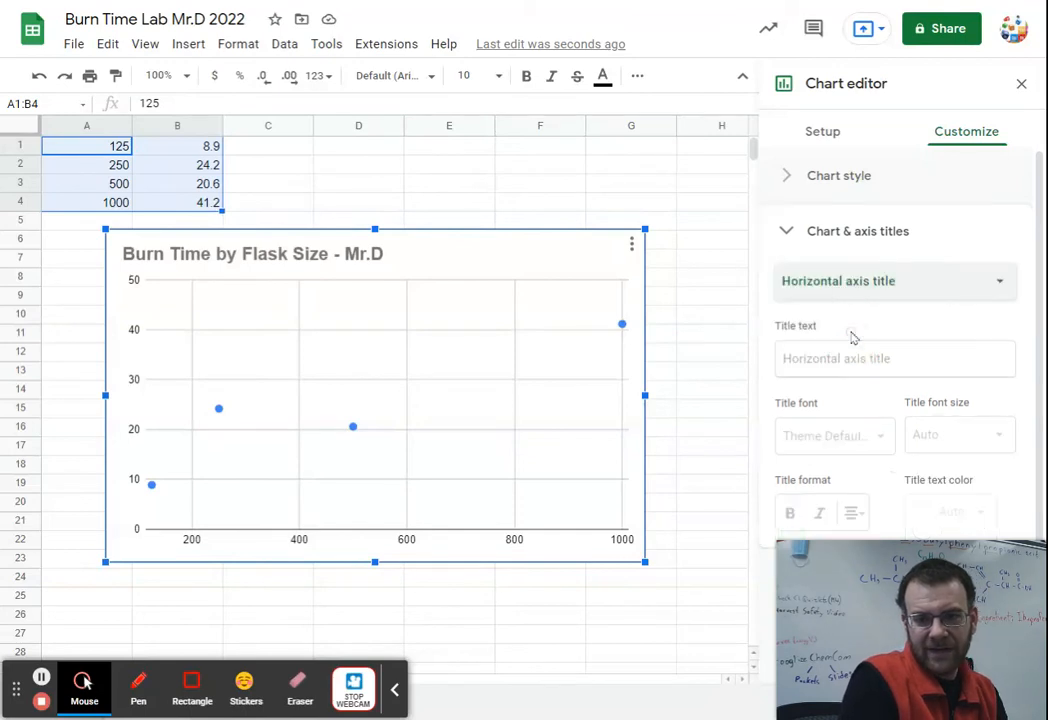
pyautogui.click(835, 362)
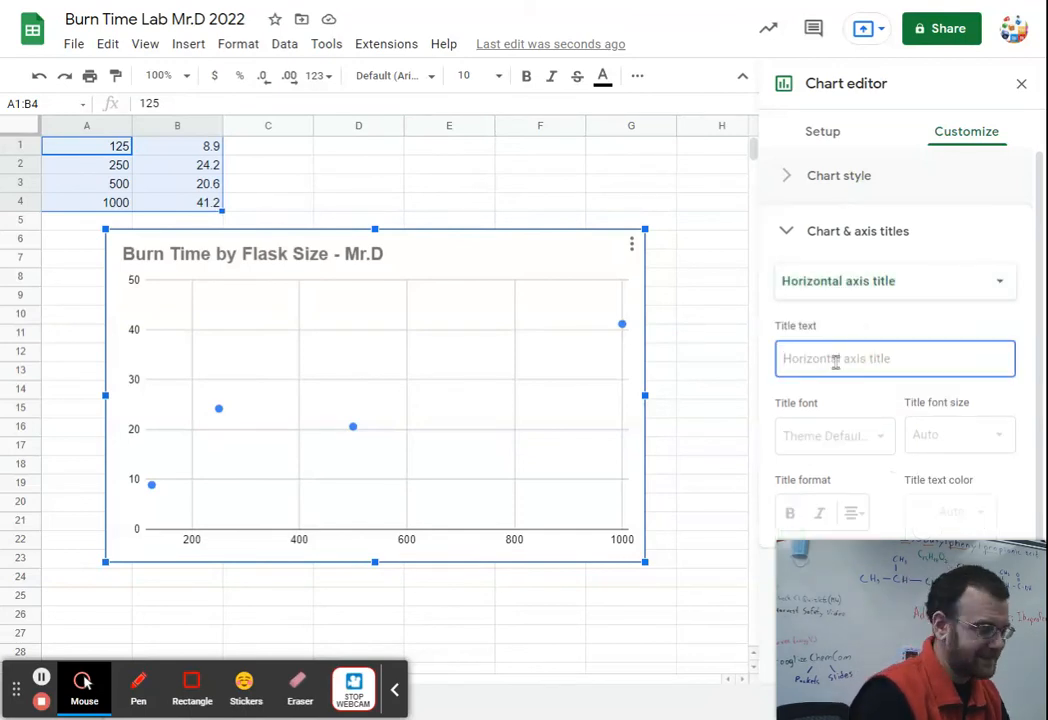
pyautogui.write('Flask Size (mL')
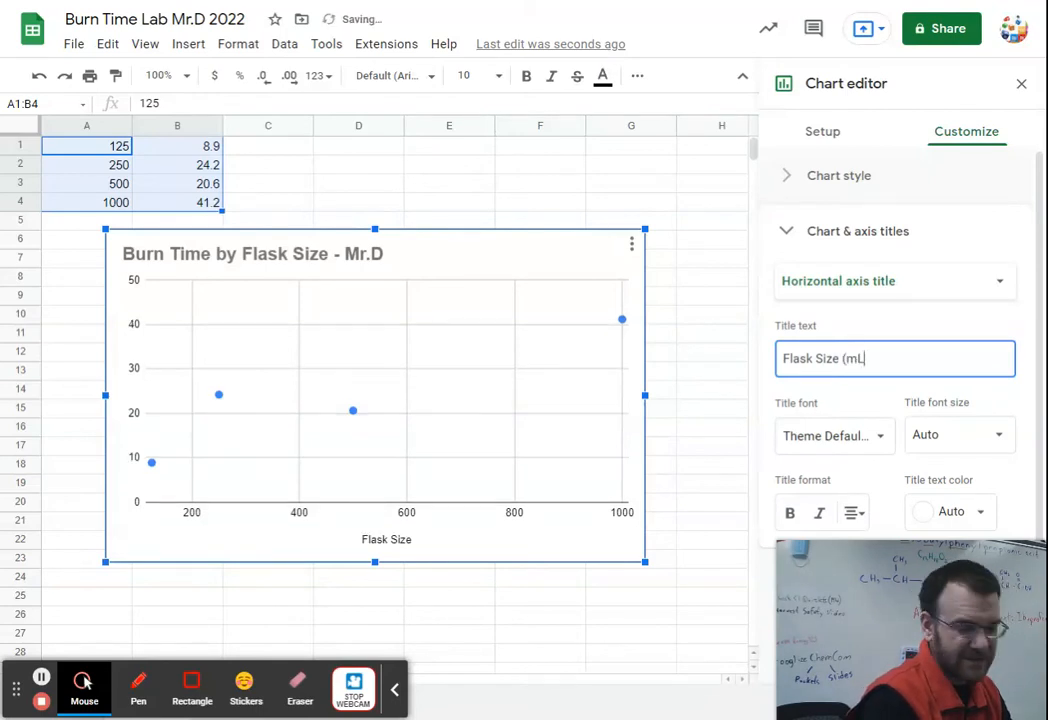
# Set the scatter chart's vertical axis title to "Burn Time (s)"
pyautogui.click(855, 283)
pyautogui.click(848, 307)
pyautogui.click(822, 357)
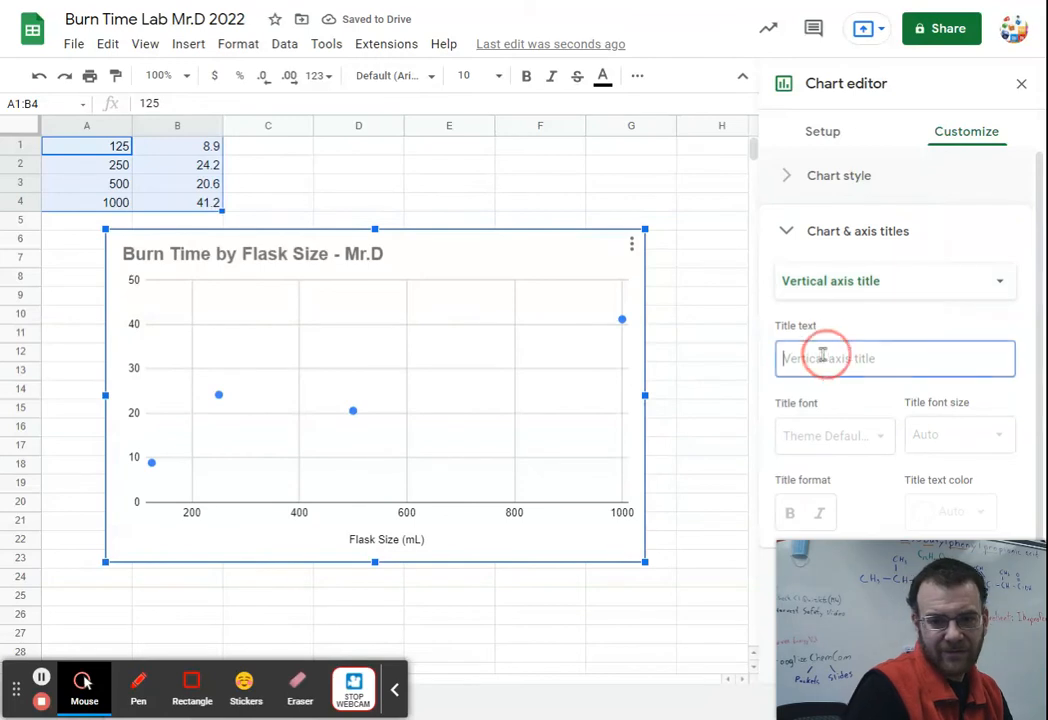
pyautogui.write('Burn T')
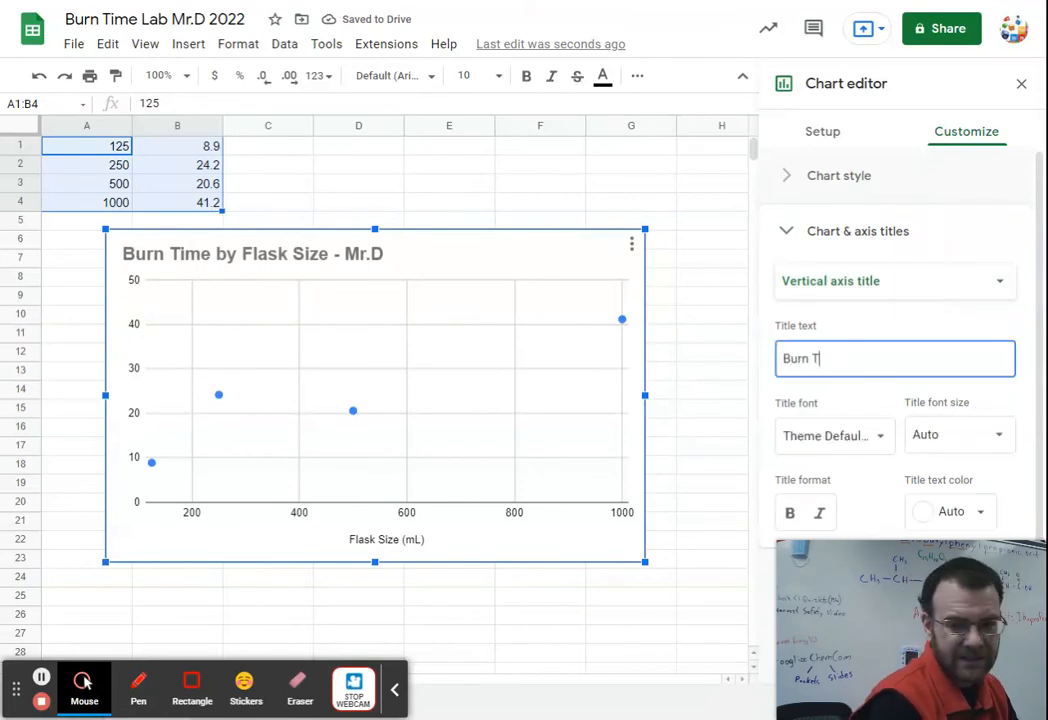
pyautogui.write('ime (s')
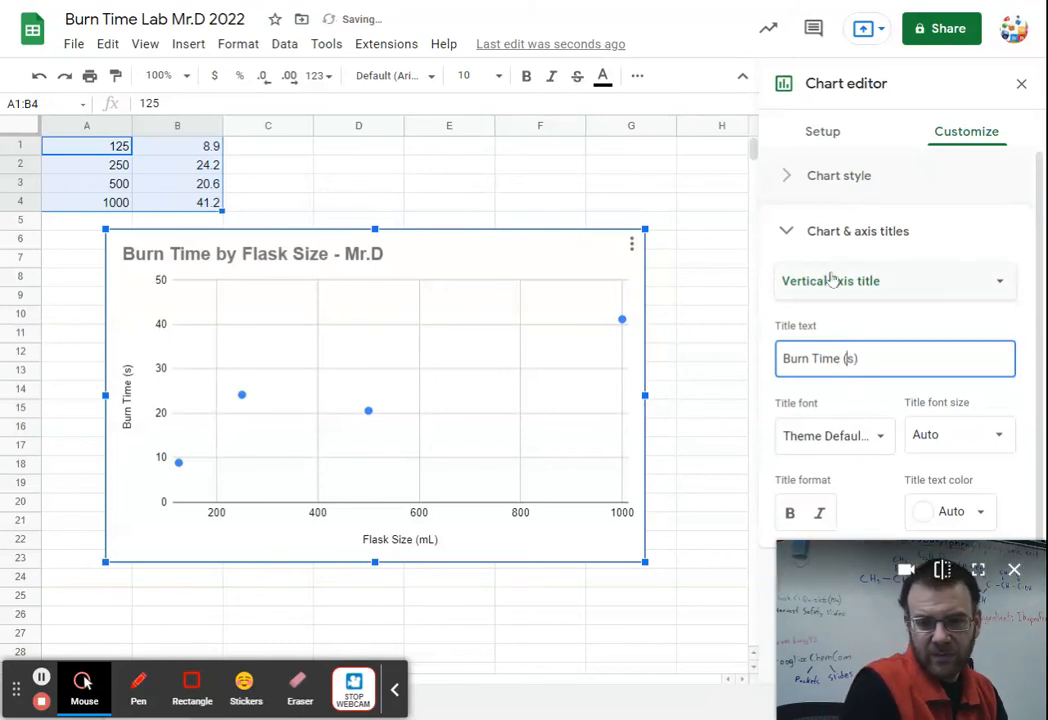
pyautogui.click(856, 319)
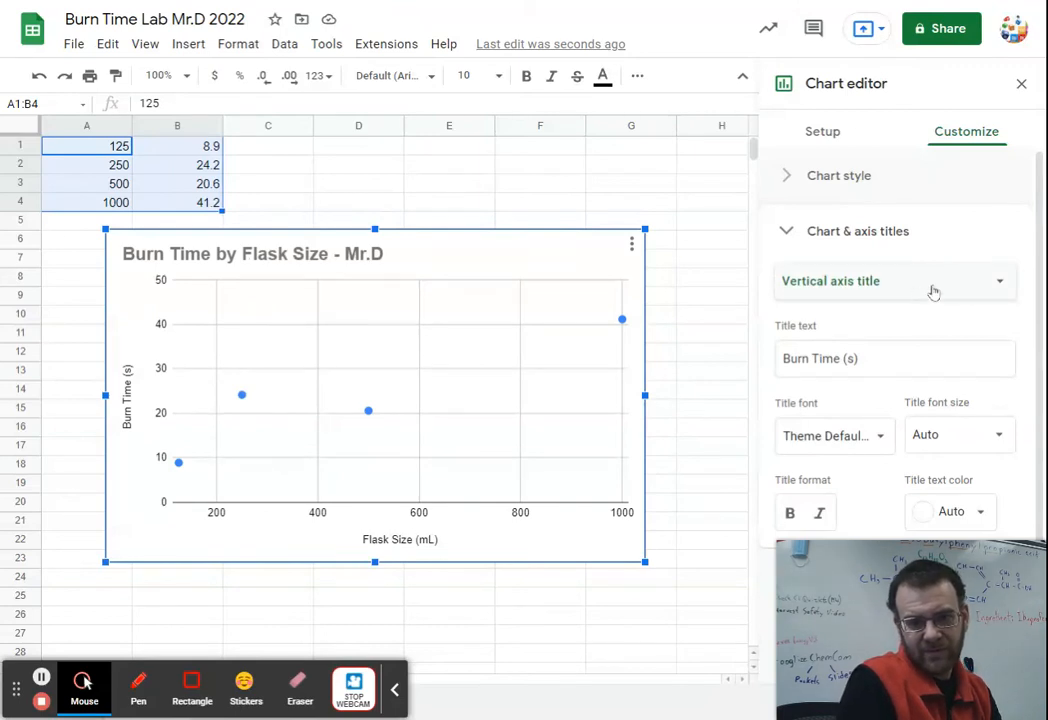
pyautogui.click(775, 231)
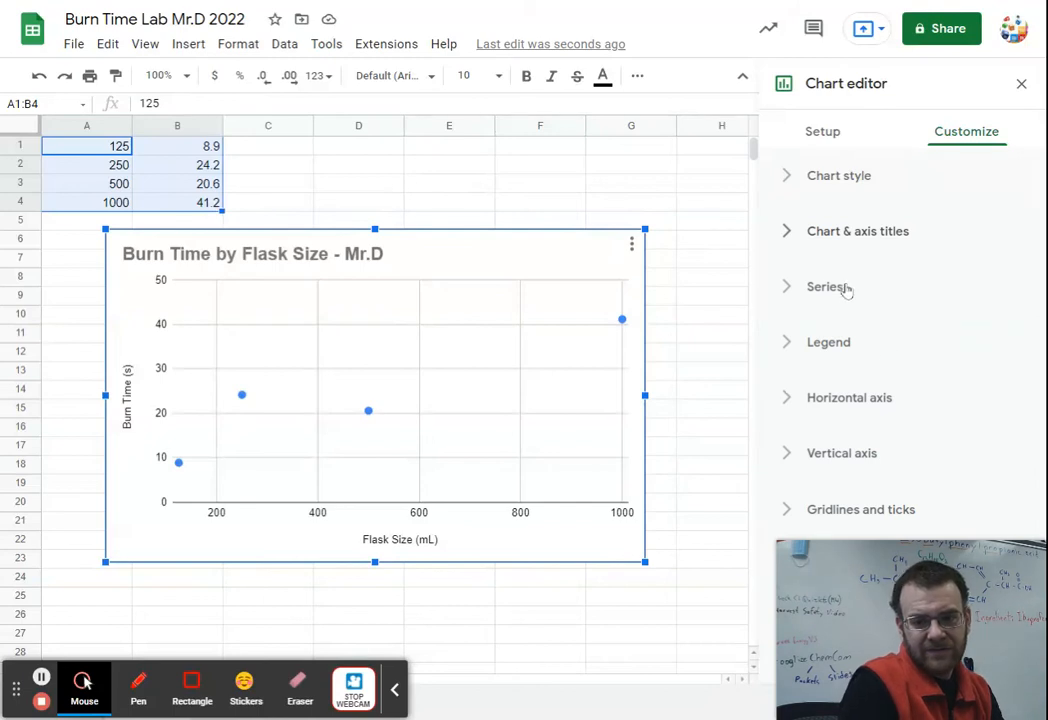
pyautogui.click(788, 509)
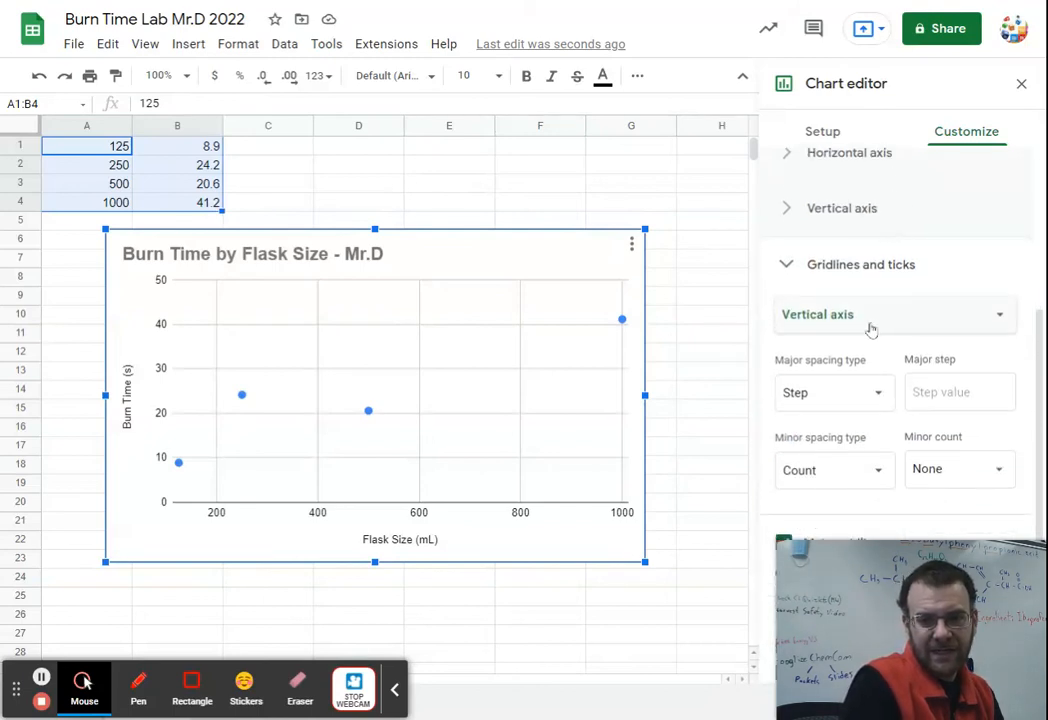
pyautogui.click(872, 328)
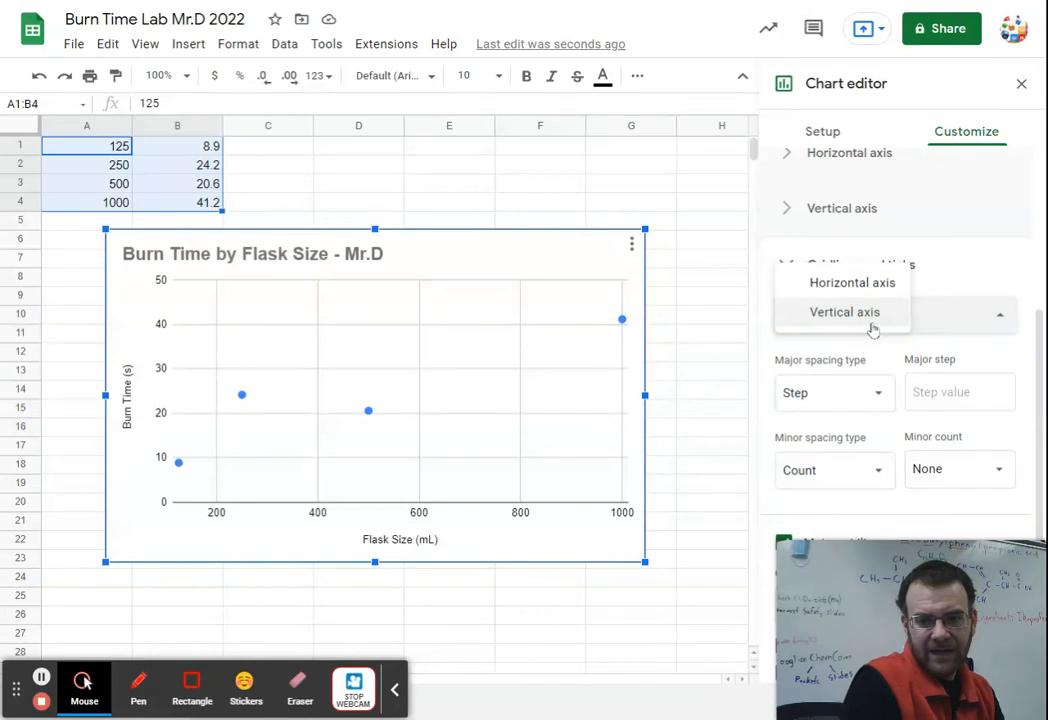
pyautogui.click(975, 276)
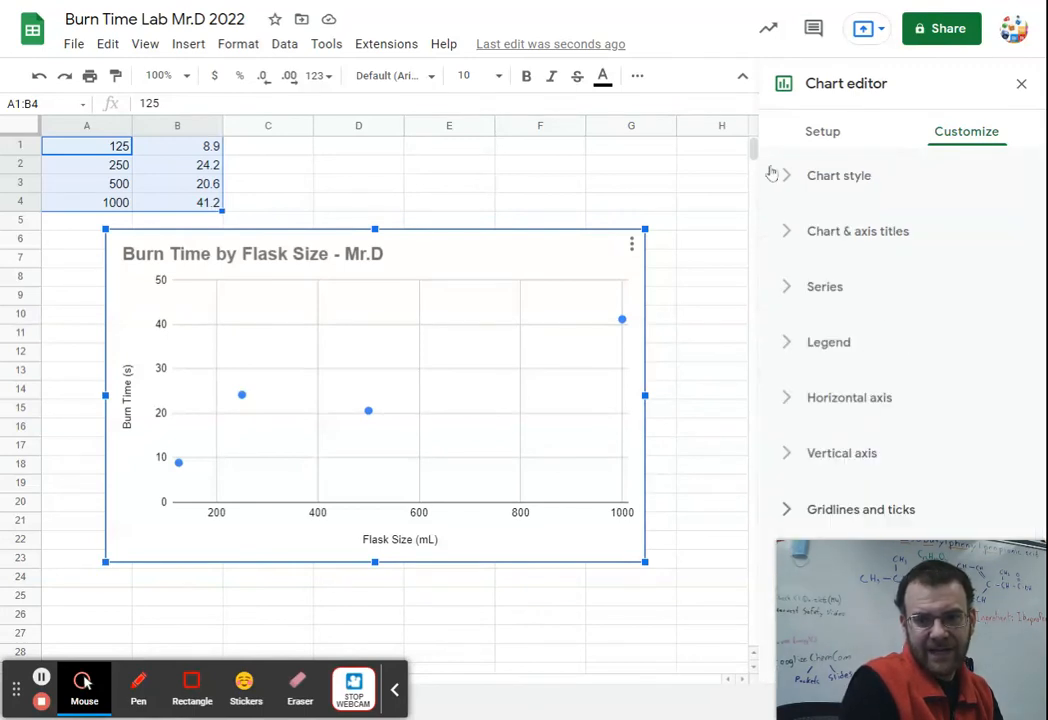
# Close the chart editor and reopen it at the scatter chart's customization settings
pyautogui.click(1020, 84)
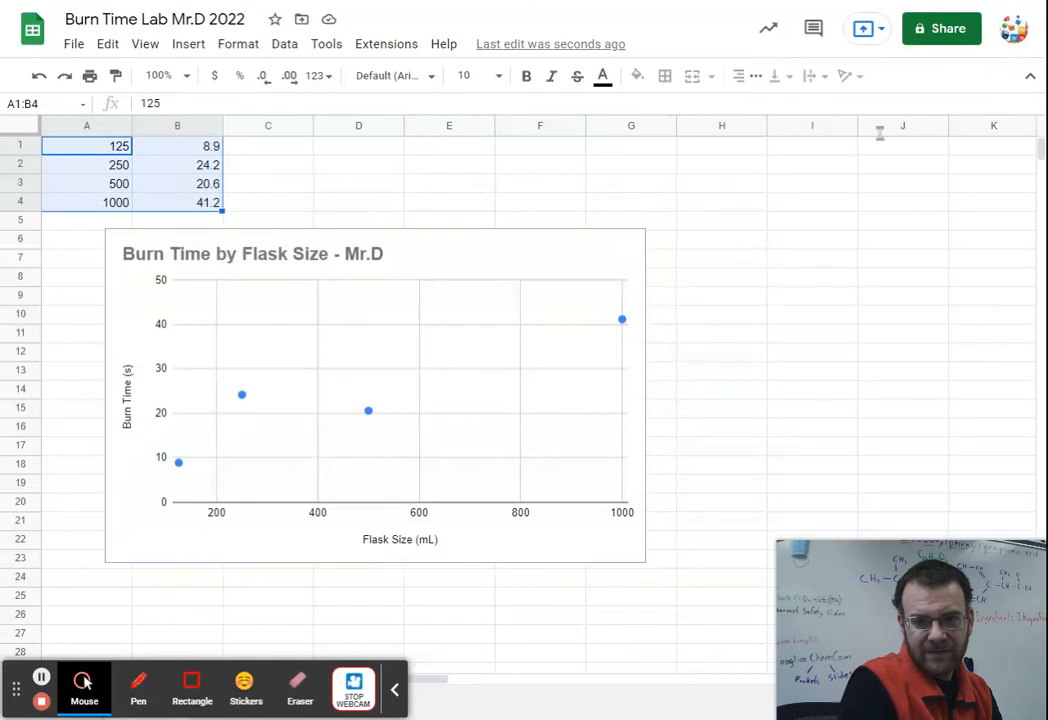
pyautogui.click(615, 246)
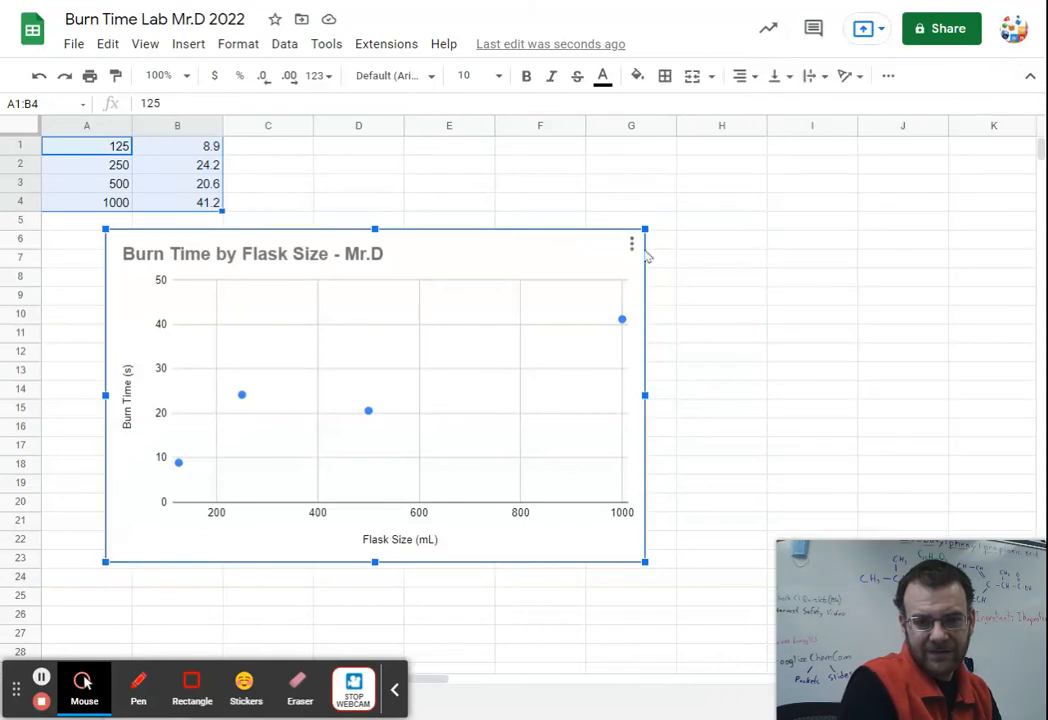
pyautogui.click(631, 243)
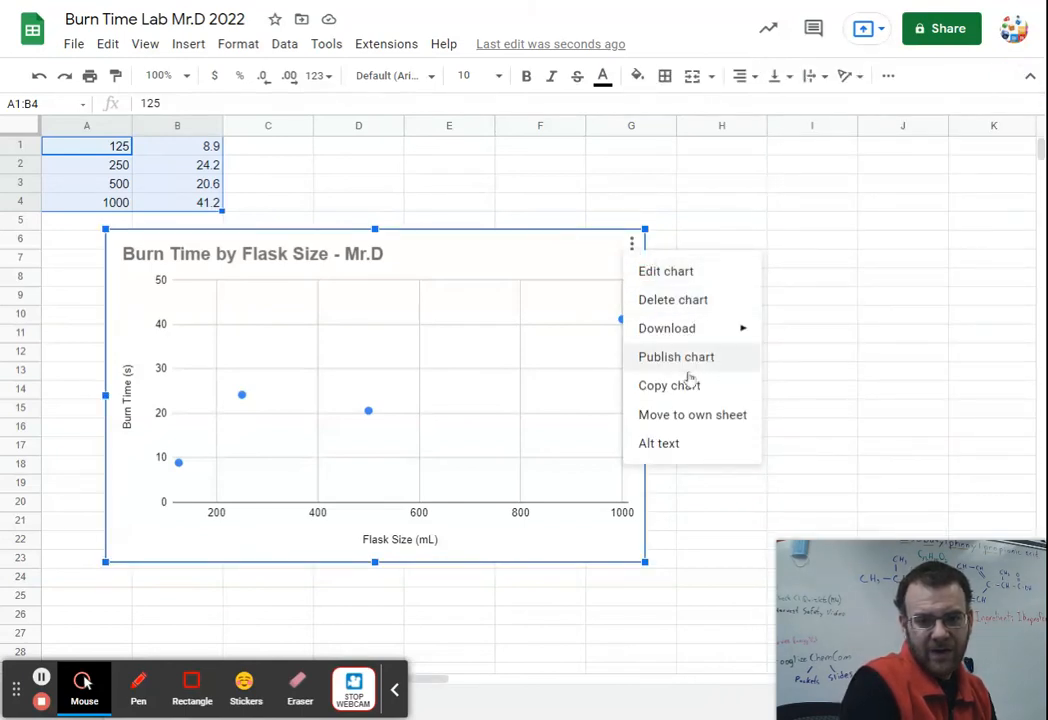
pyautogui.click(677, 273)
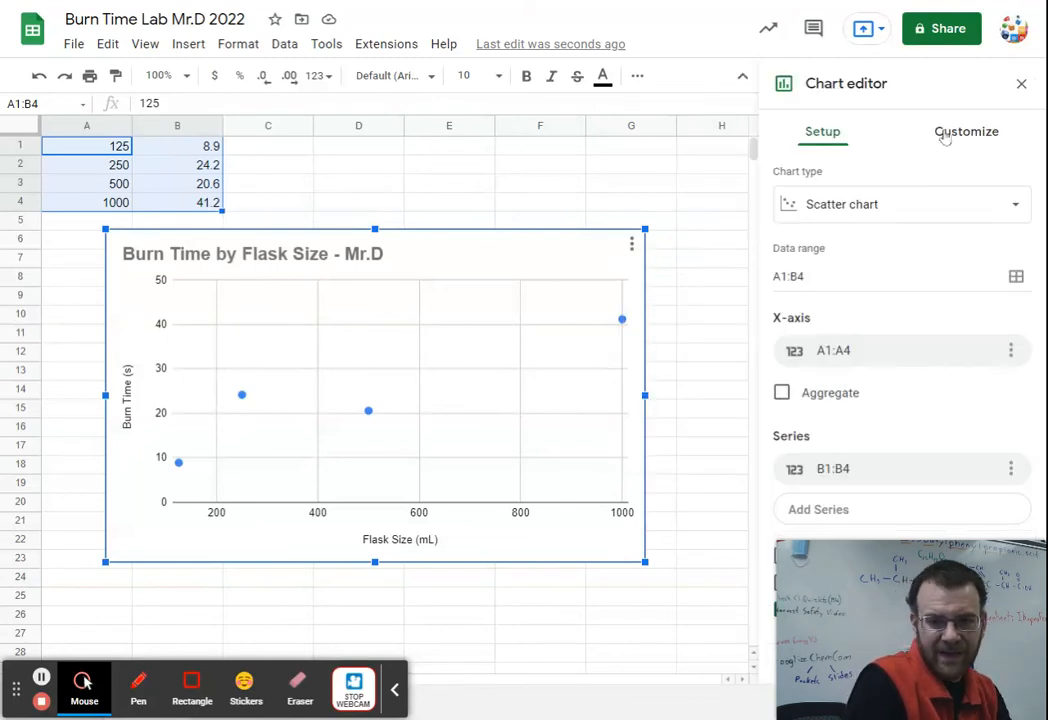
pyautogui.click(944, 134)
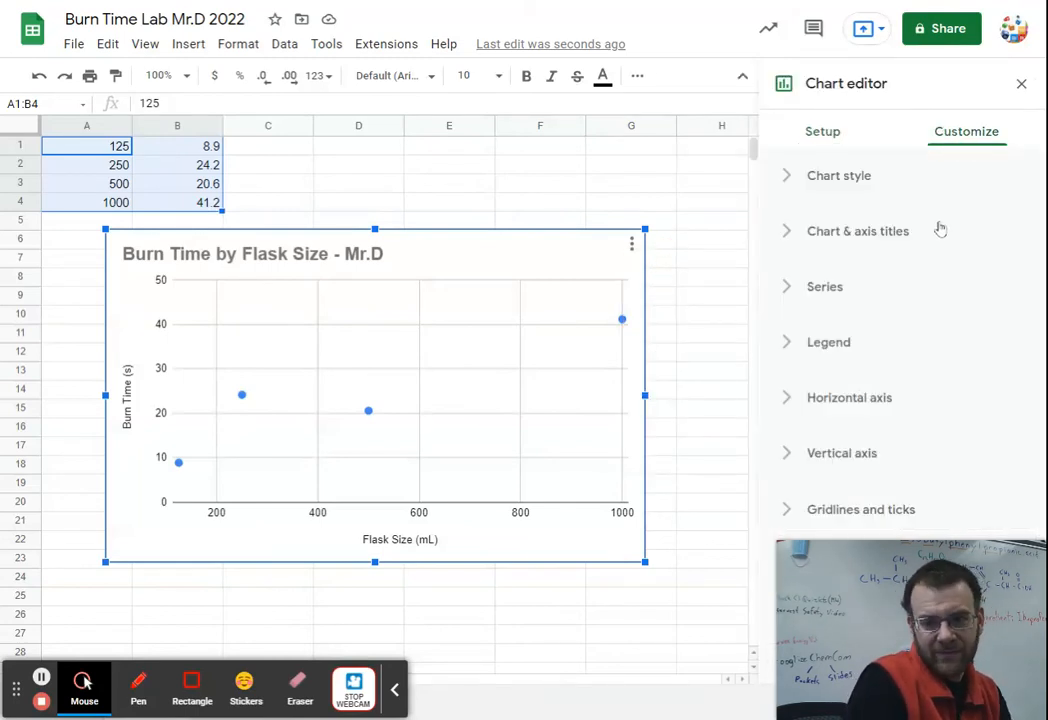
# Change the color of the scatter chart's data series to the standard red
pyautogui.click(786, 286)
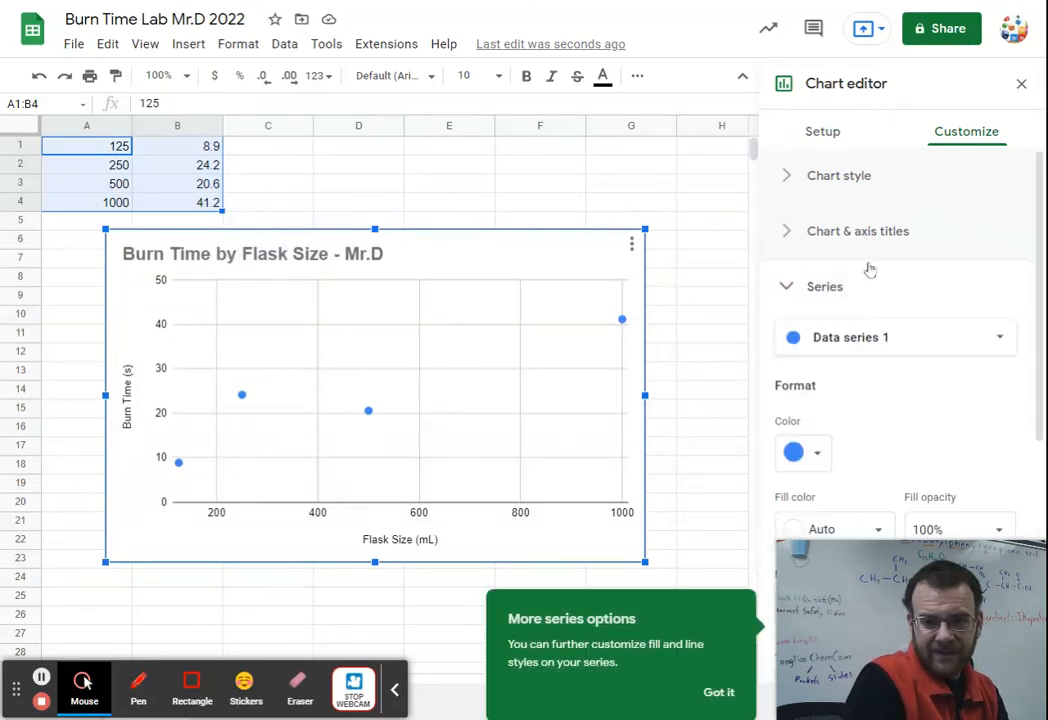
pyautogui.scroll(-5, 885, 260)
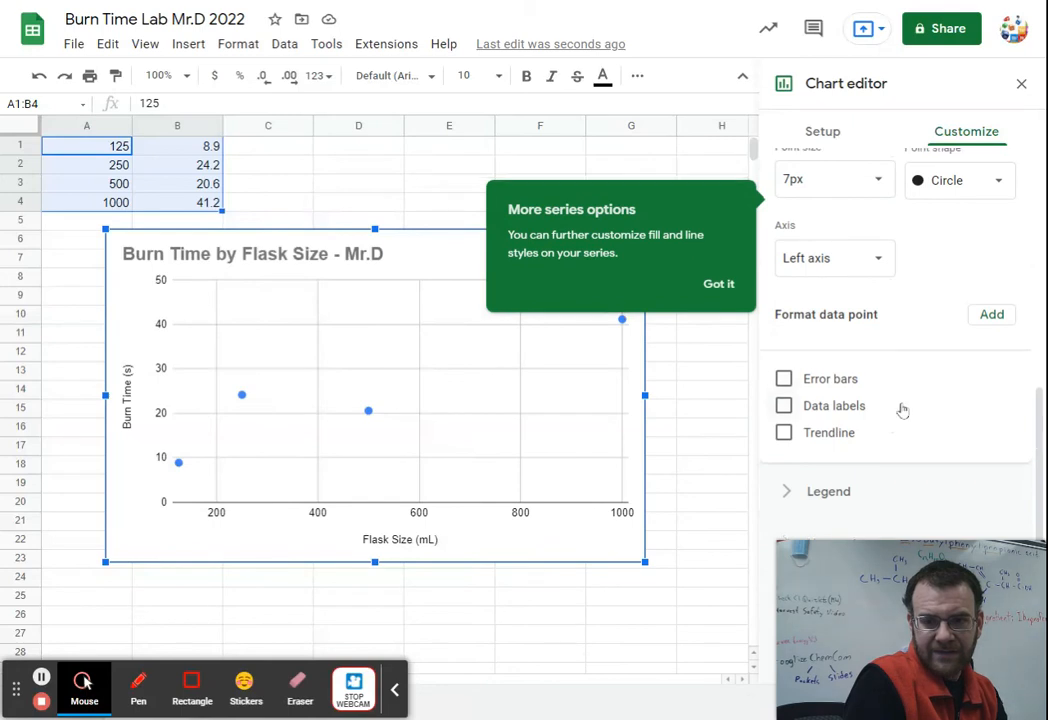
pyautogui.scroll(3, 850, 328)
pyautogui.scroll(2, 815, 290)
pyautogui.scroll(-3, 823, 313)
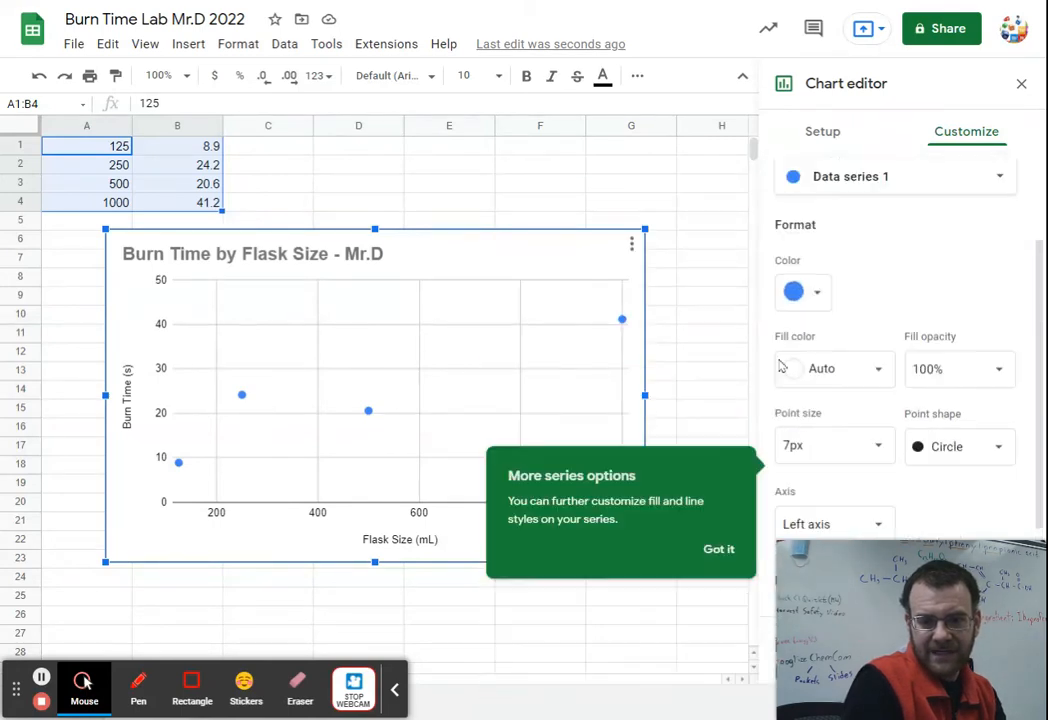
pyautogui.click(716, 524)
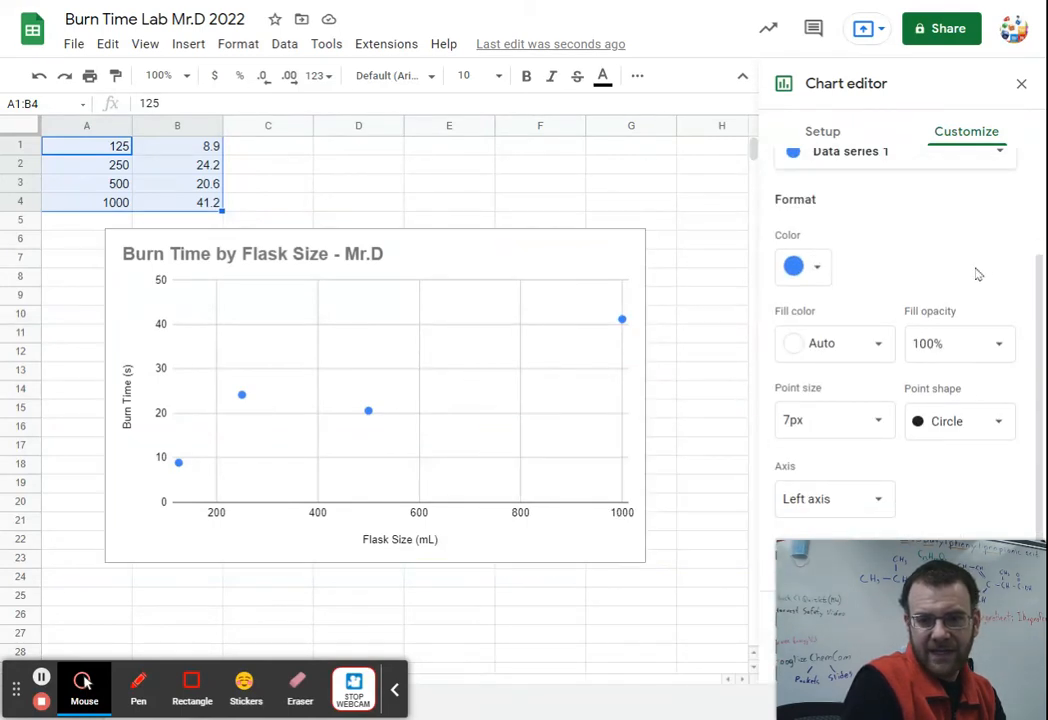
pyautogui.scroll(3, 945, 285)
pyautogui.scroll(-2, 823, 262)
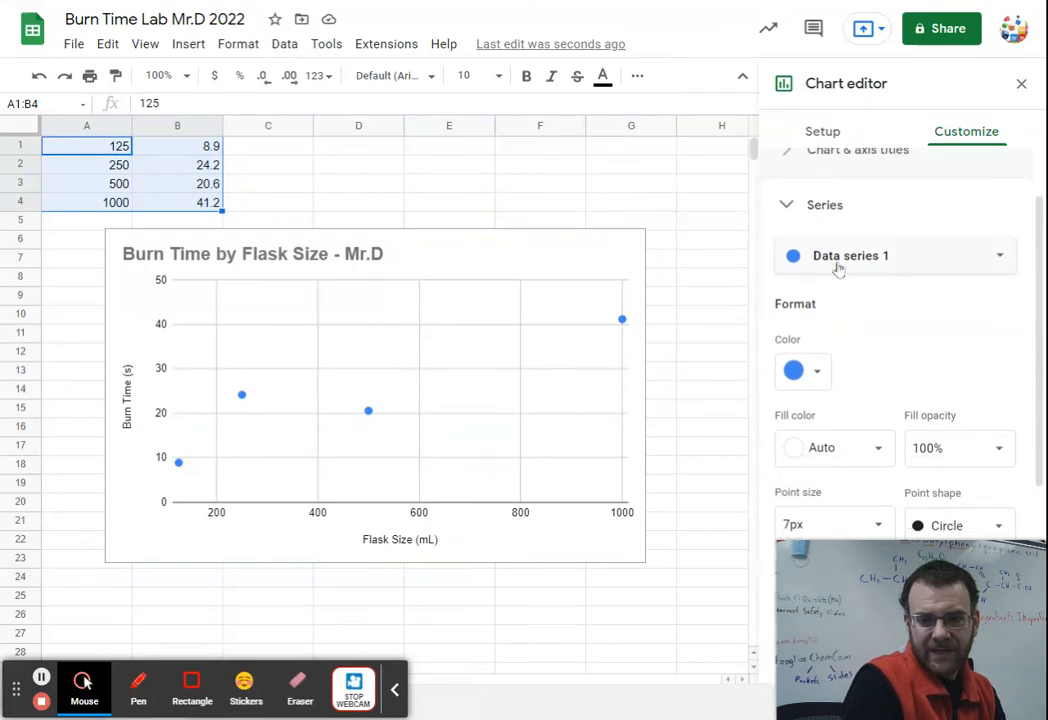
pyautogui.scroll(-1, 840, 268)
pyautogui.scroll(-1, 847, 270)
pyautogui.click(816, 289)
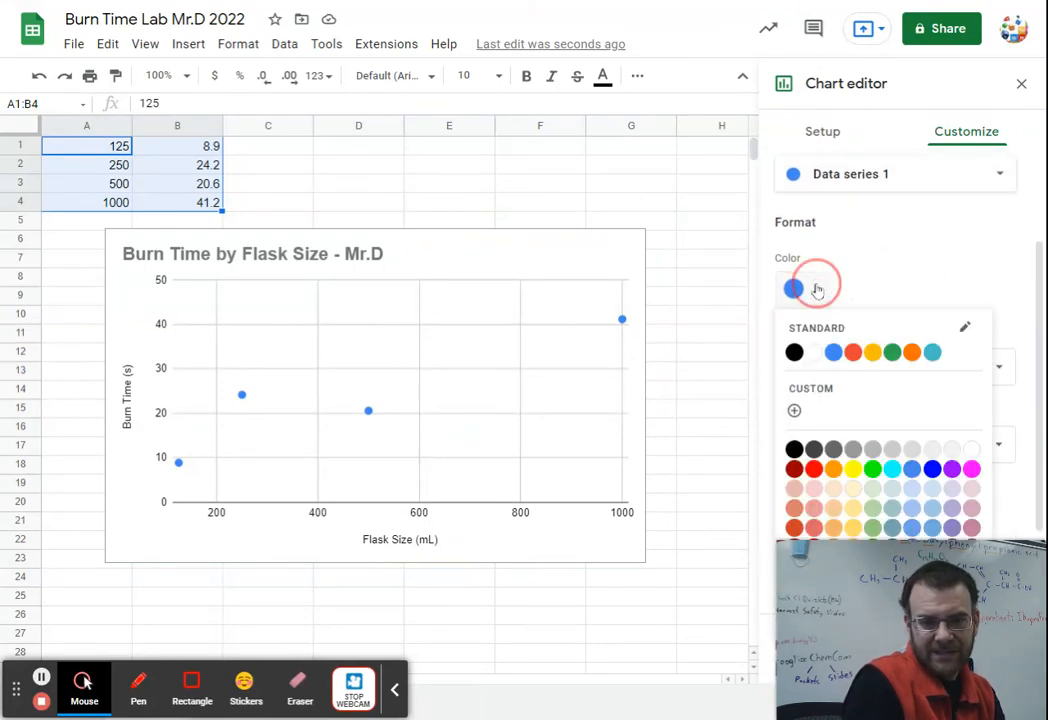
pyautogui.click(853, 352)
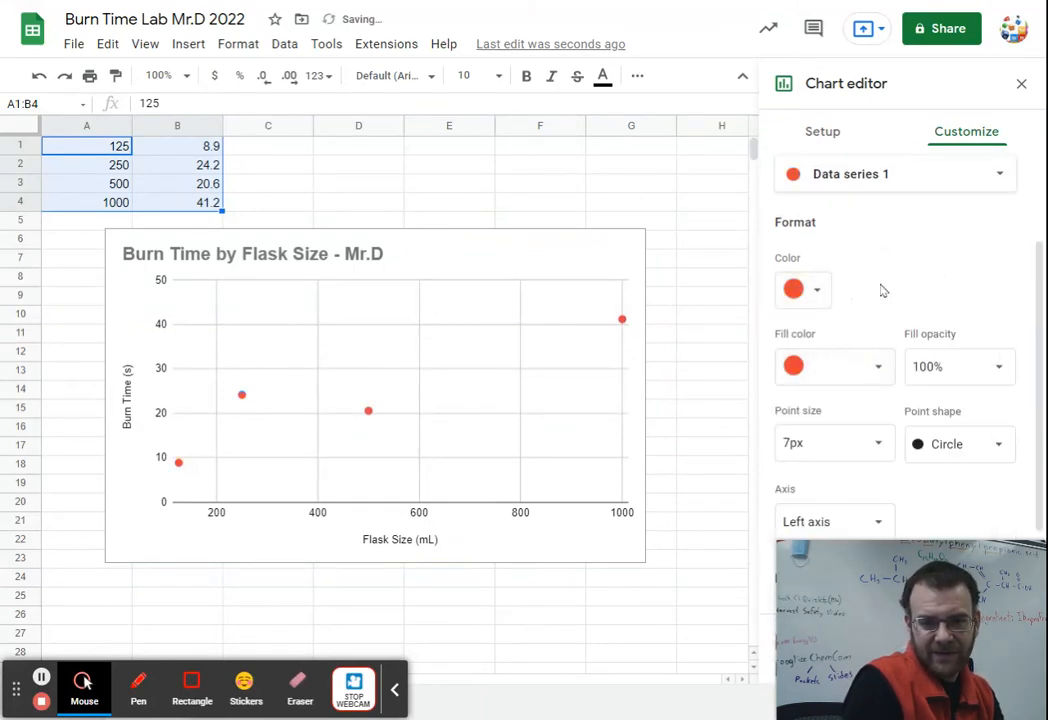
# Add a linear trendline to the scatter chart's data series
pyautogui.scroll(-4, 882, 276)
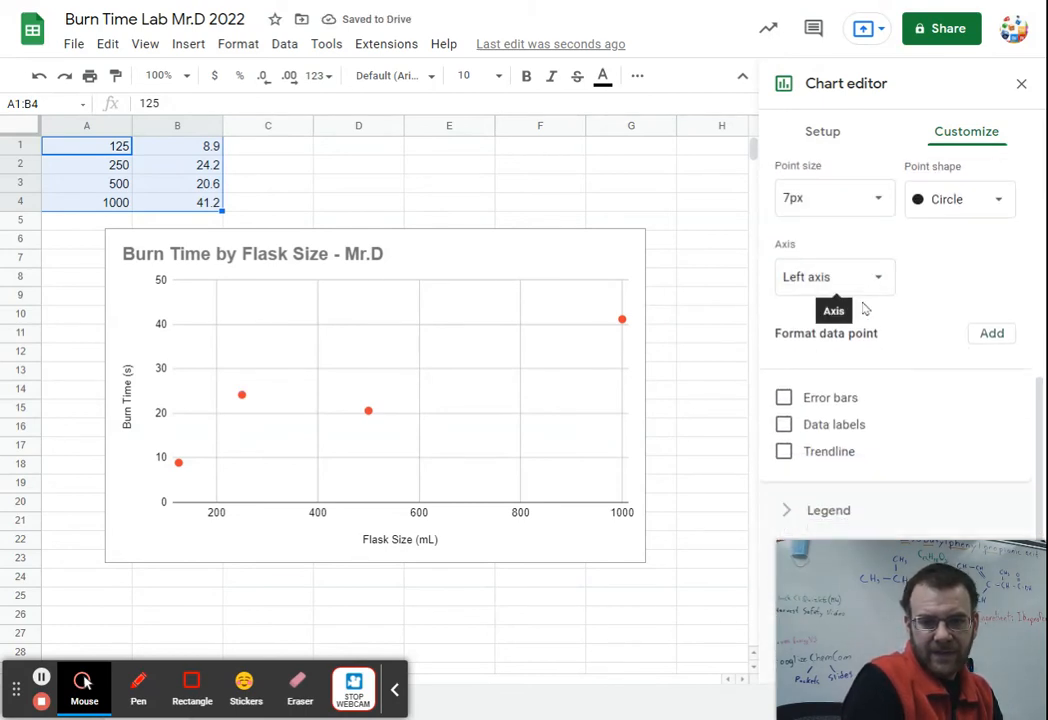
pyautogui.click(826, 458)
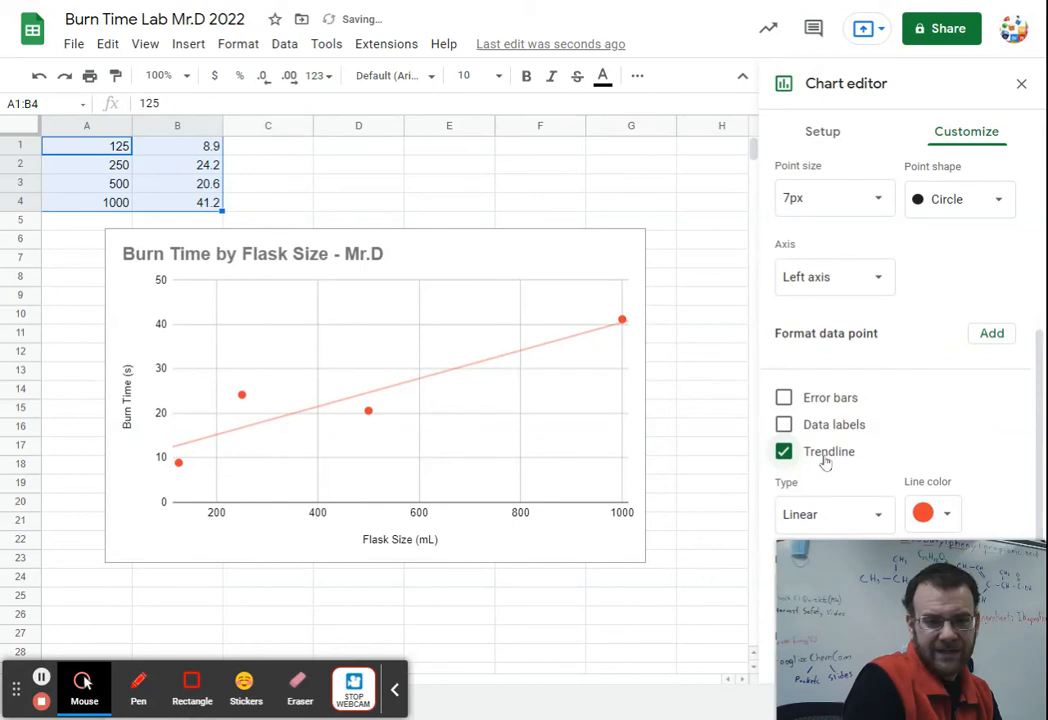
pyautogui.scroll(-3, 919, 352)
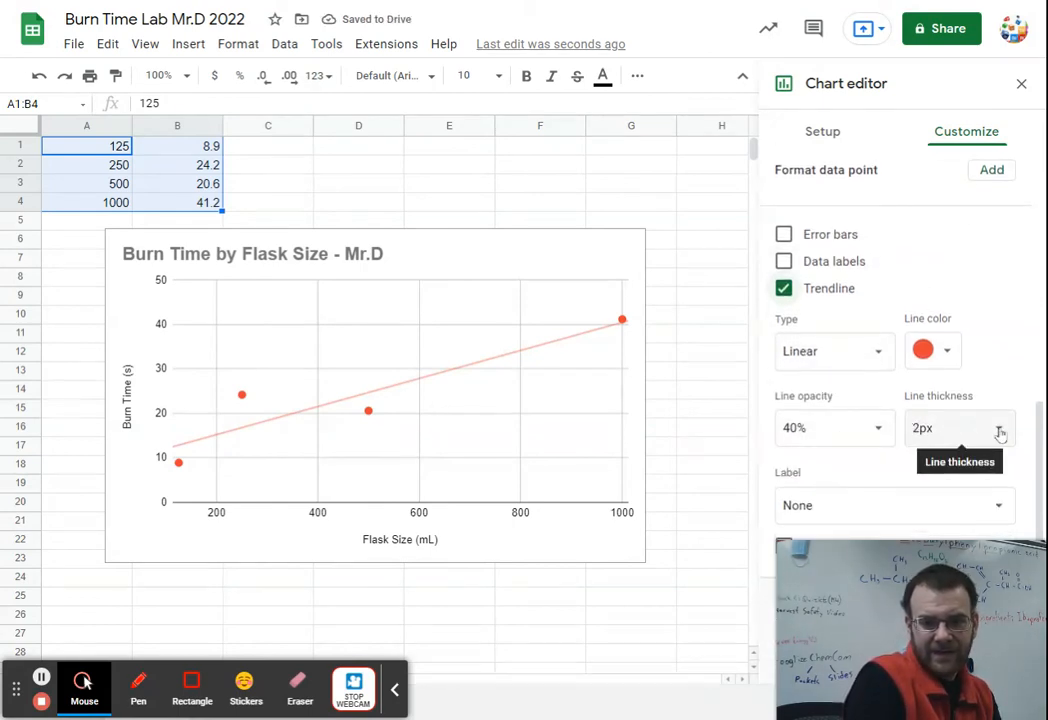
pyautogui.scroll(-2, 812, 297)
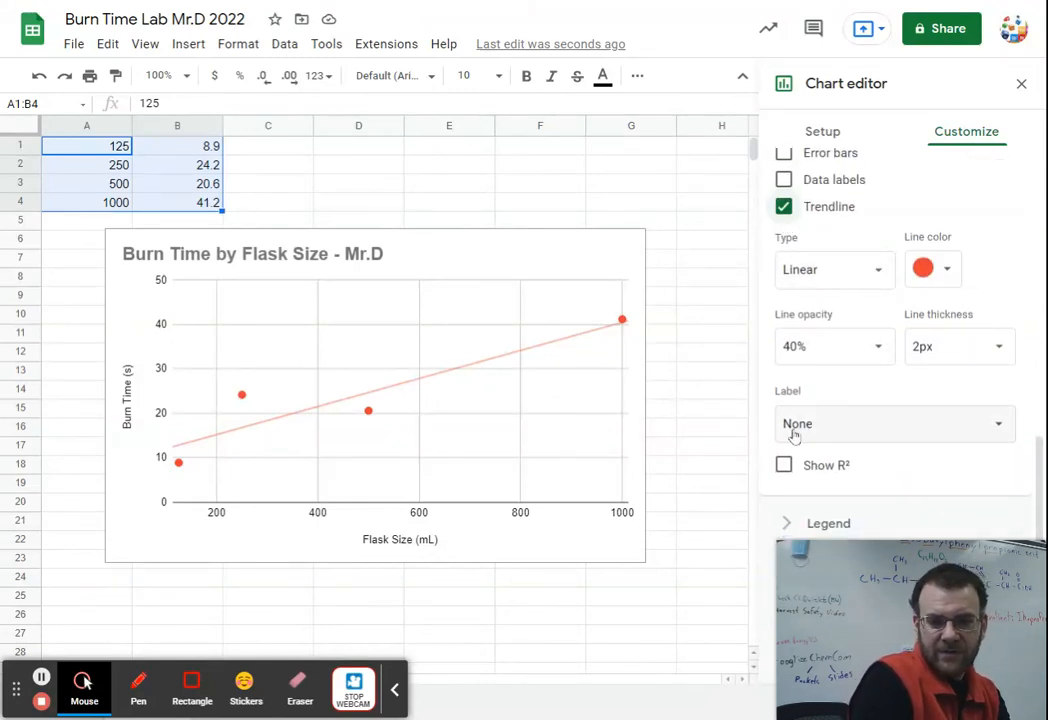
# Show the R² value for the scatter chart's trendline and label the trendline with its equation, then select the chart
pyautogui.click(784, 466)
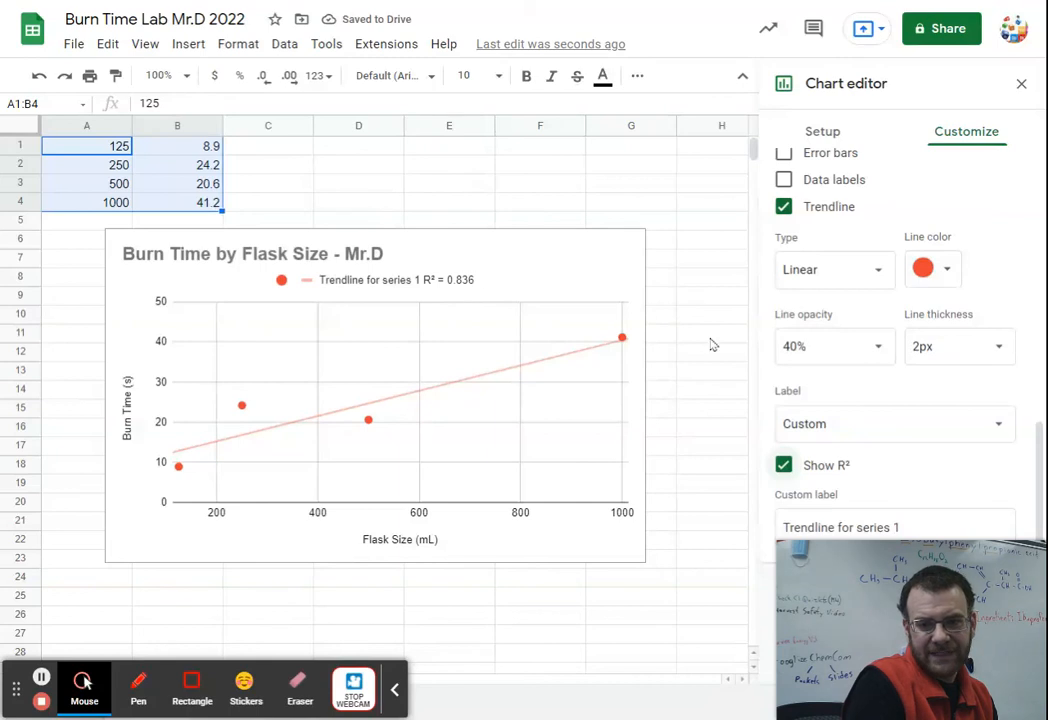
pyautogui.scroll(-1, 950, 405)
pyautogui.scroll(1, 918, 406)
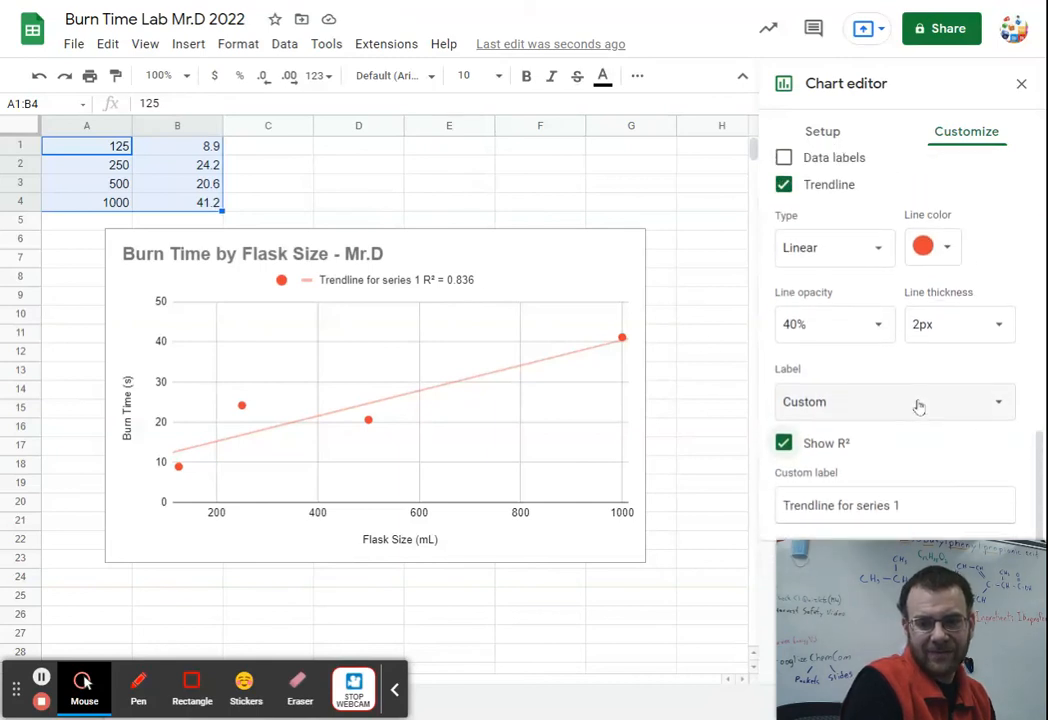
pyautogui.click(882, 401)
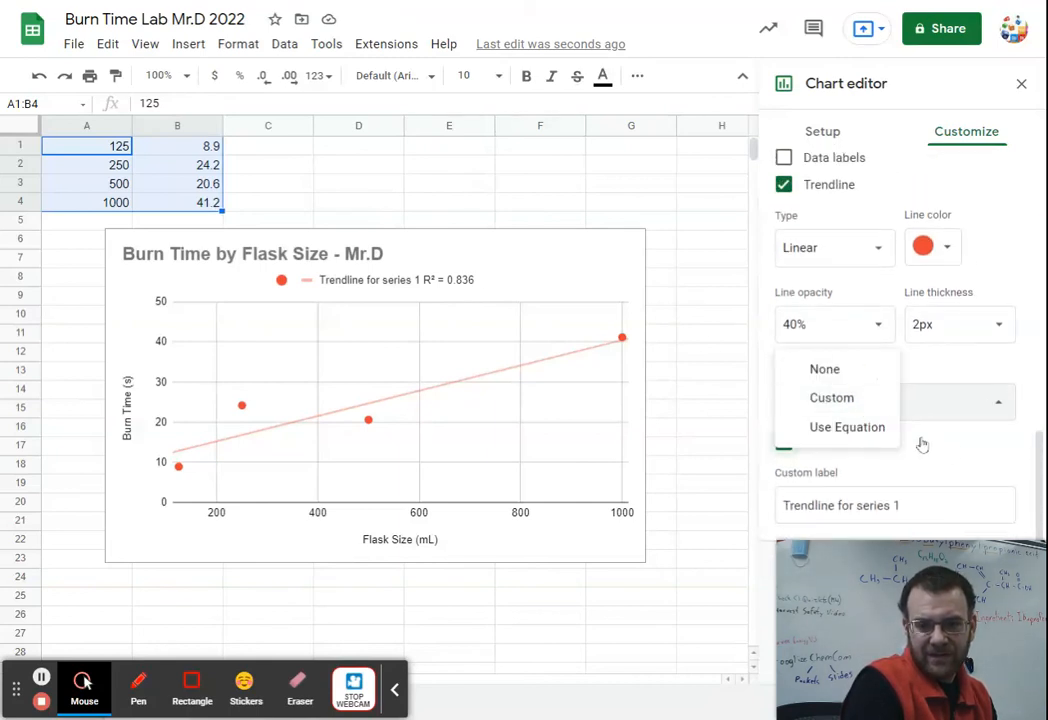
pyautogui.click(842, 428)
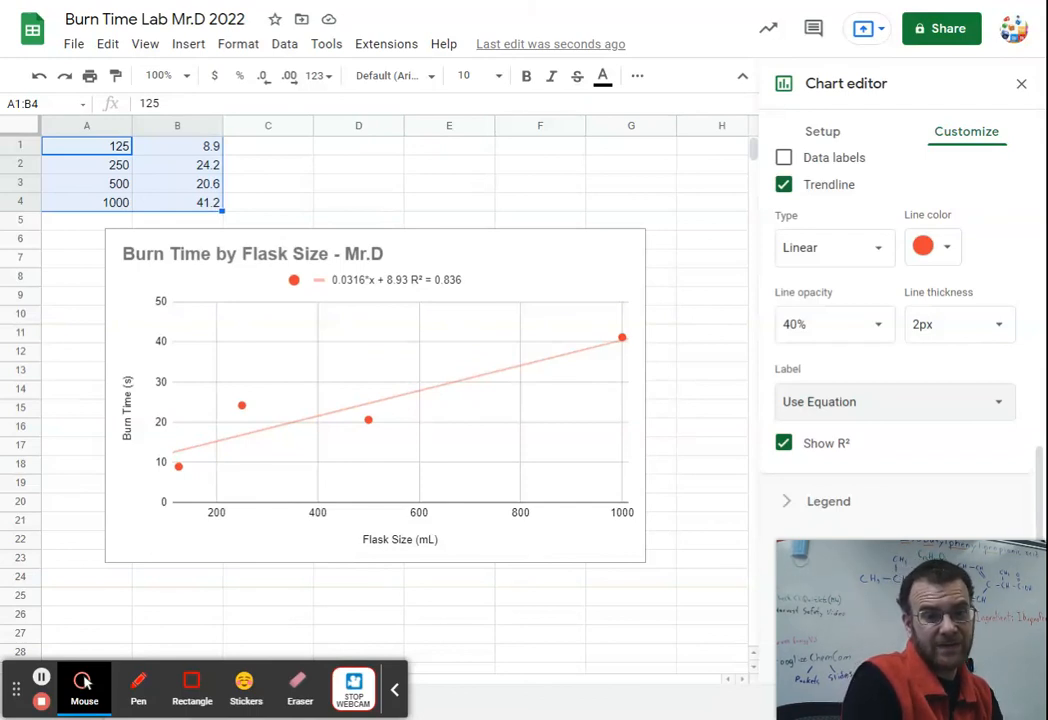
pyautogui.click(549, 263)
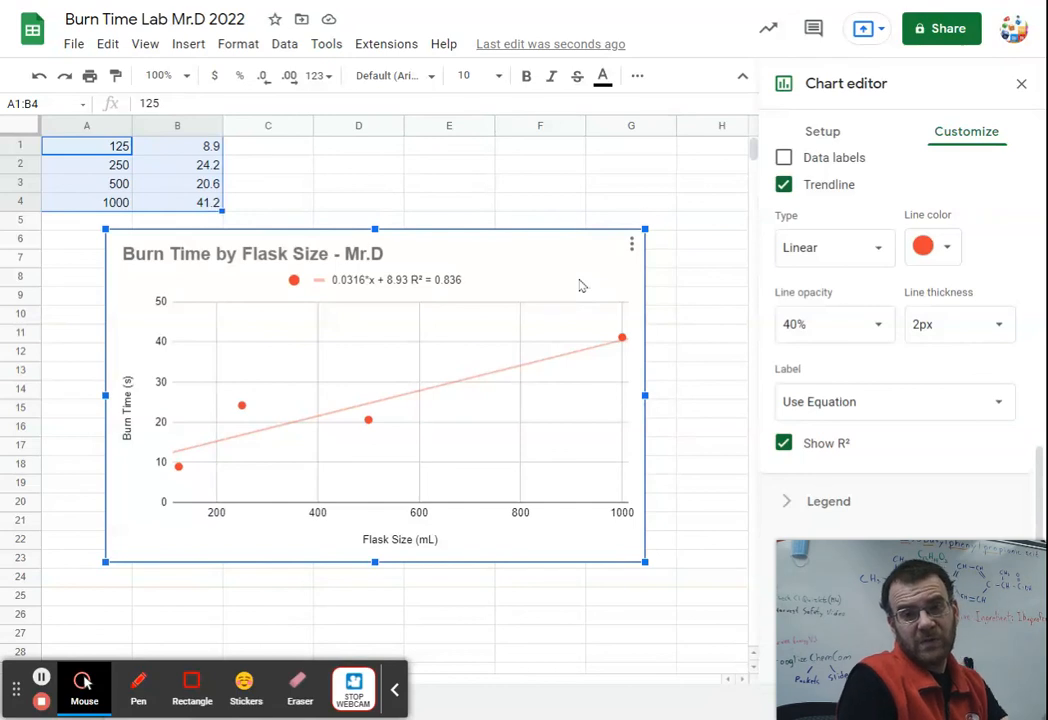
pyautogui.moveTo(896, 620)
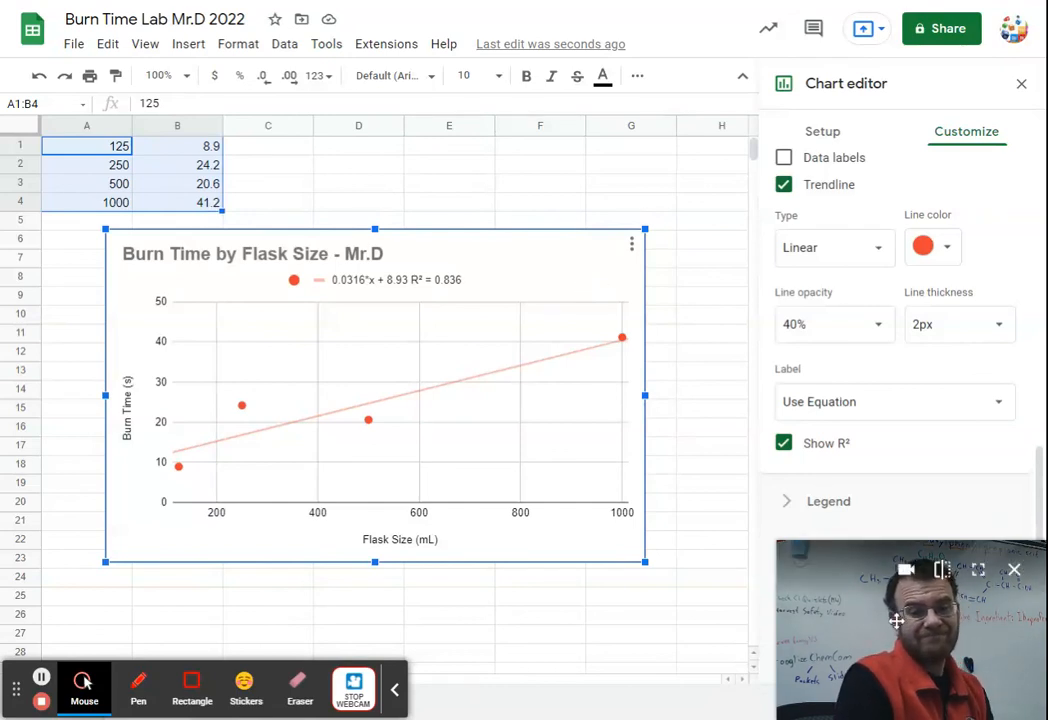